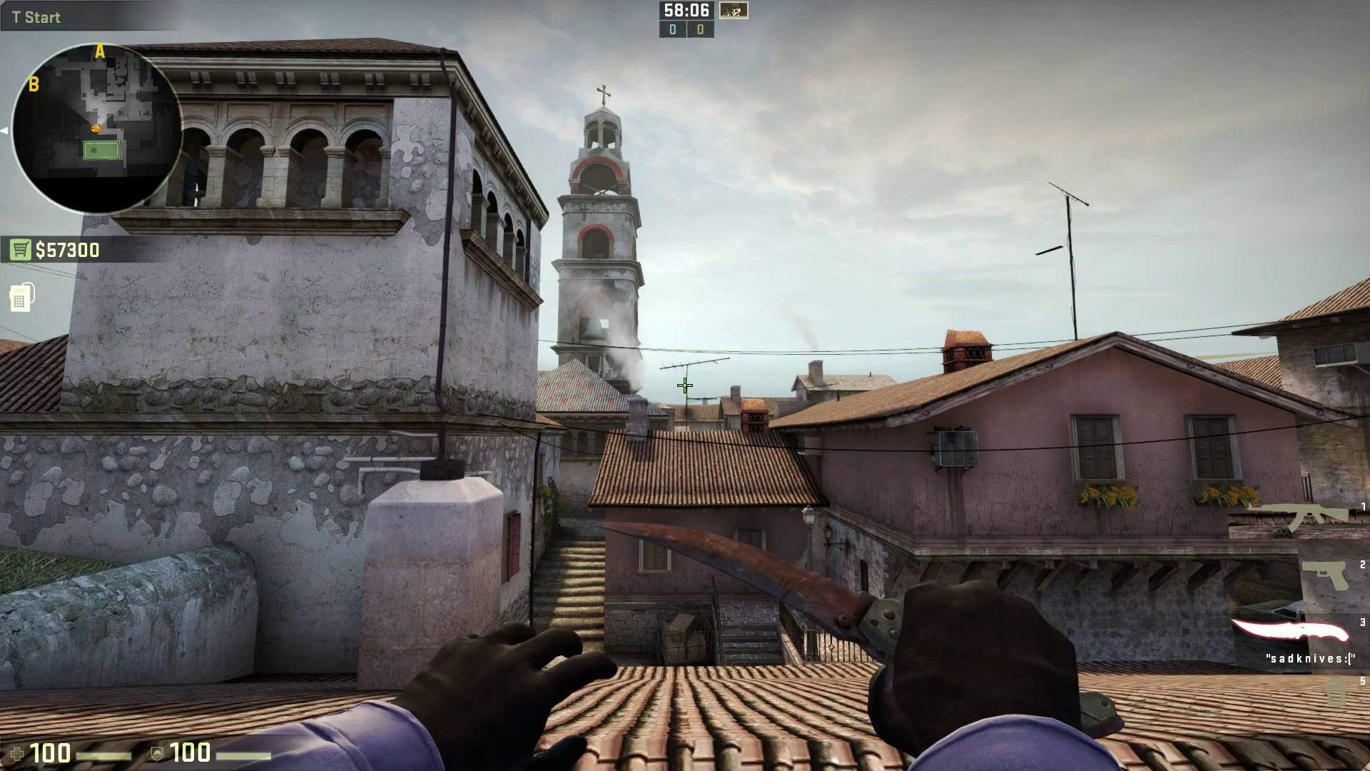
Inspect the knife twice, strafe left and right on the rooftop, then pause the match
{"action": "key", "text": "f"}
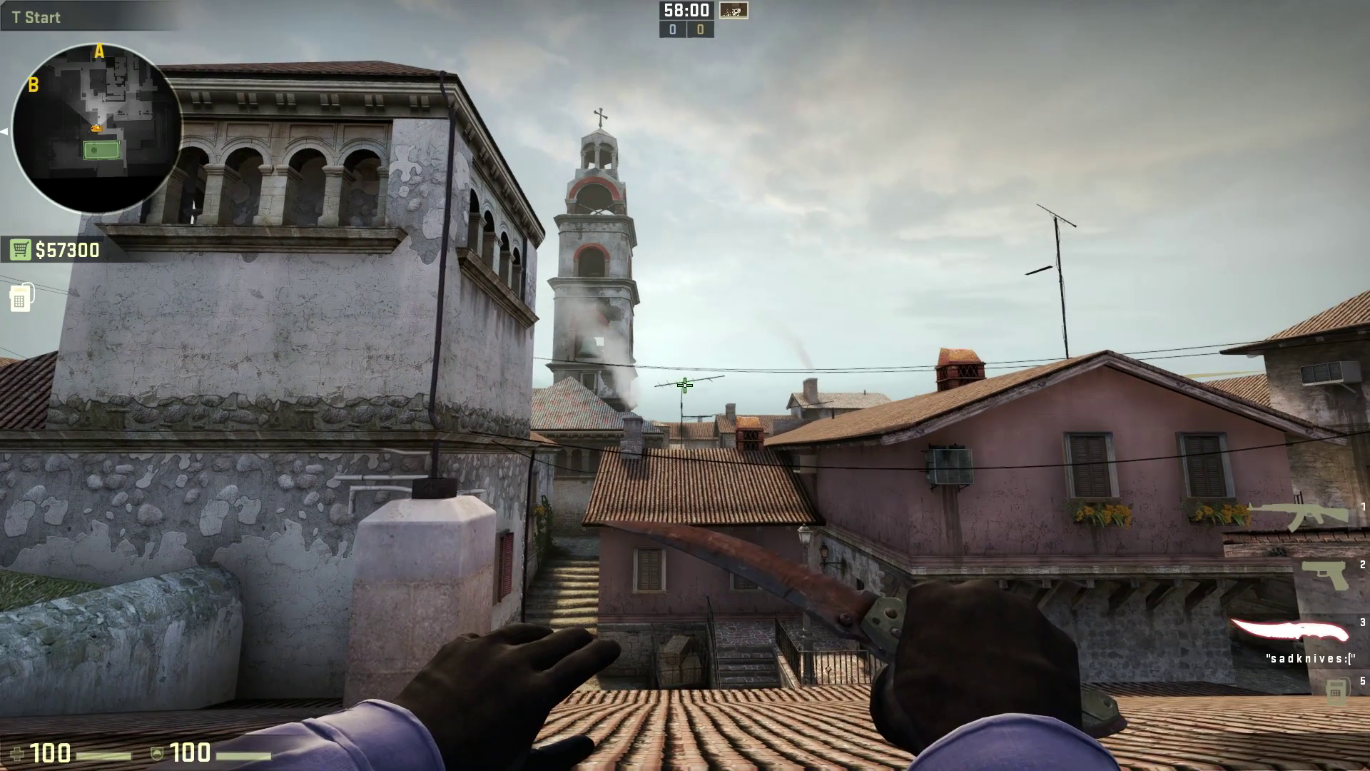
{"action": "key", "text": "f"}
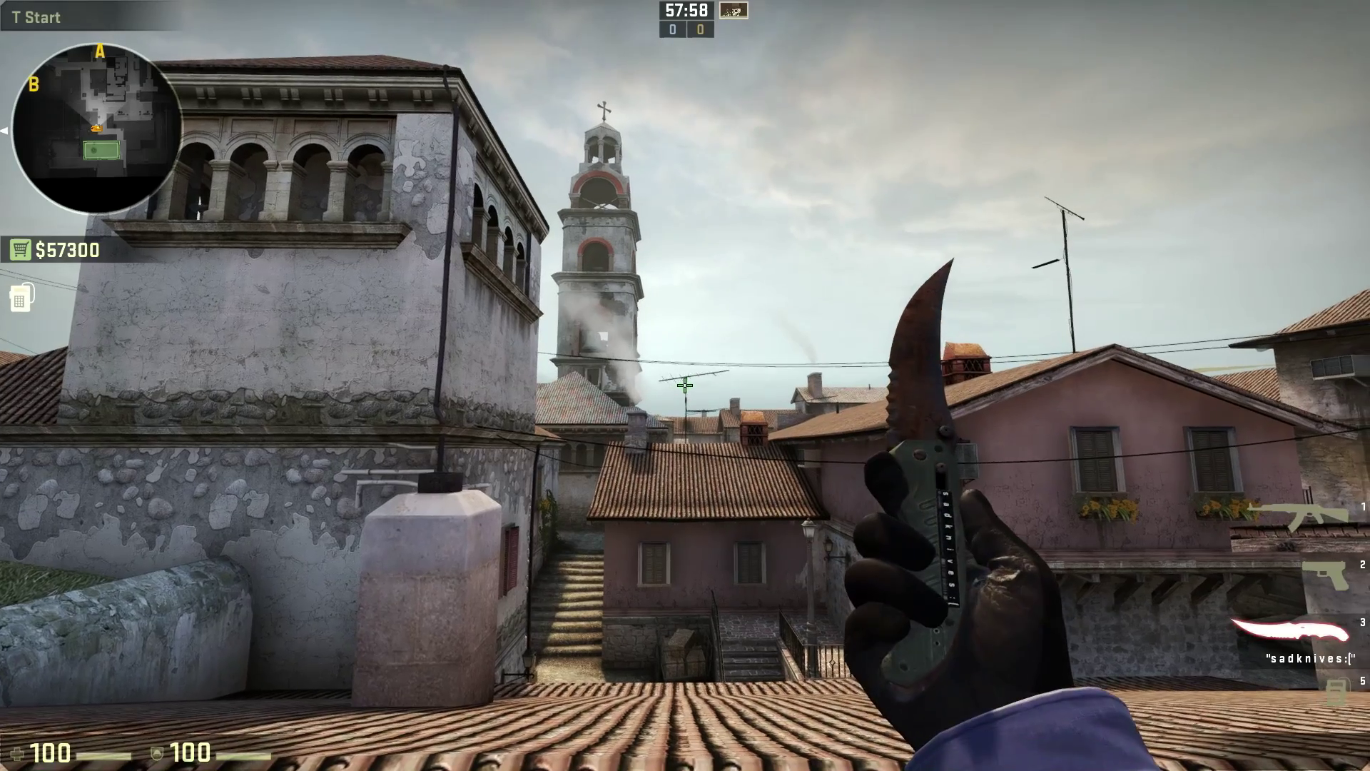
{"action": "key", "text": "a"}
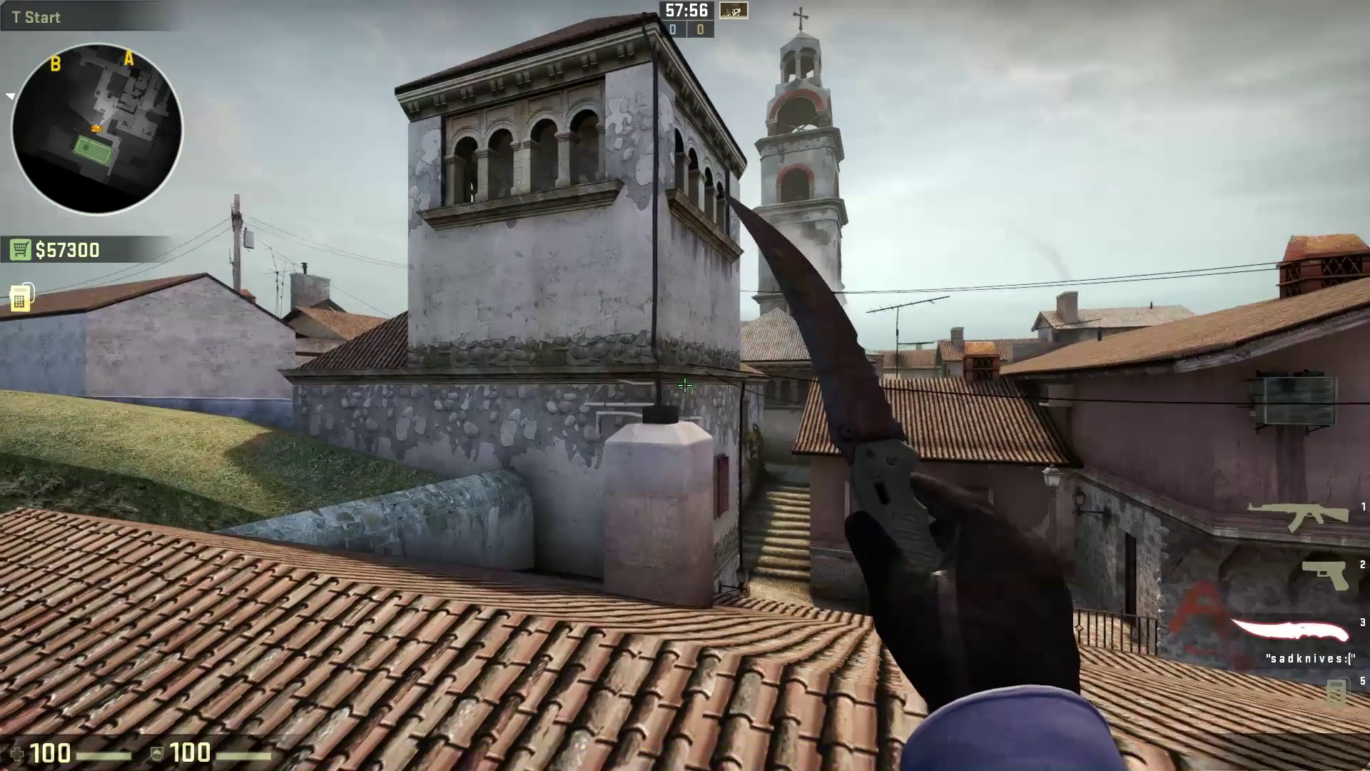
{"action": "key", "text": "d"}
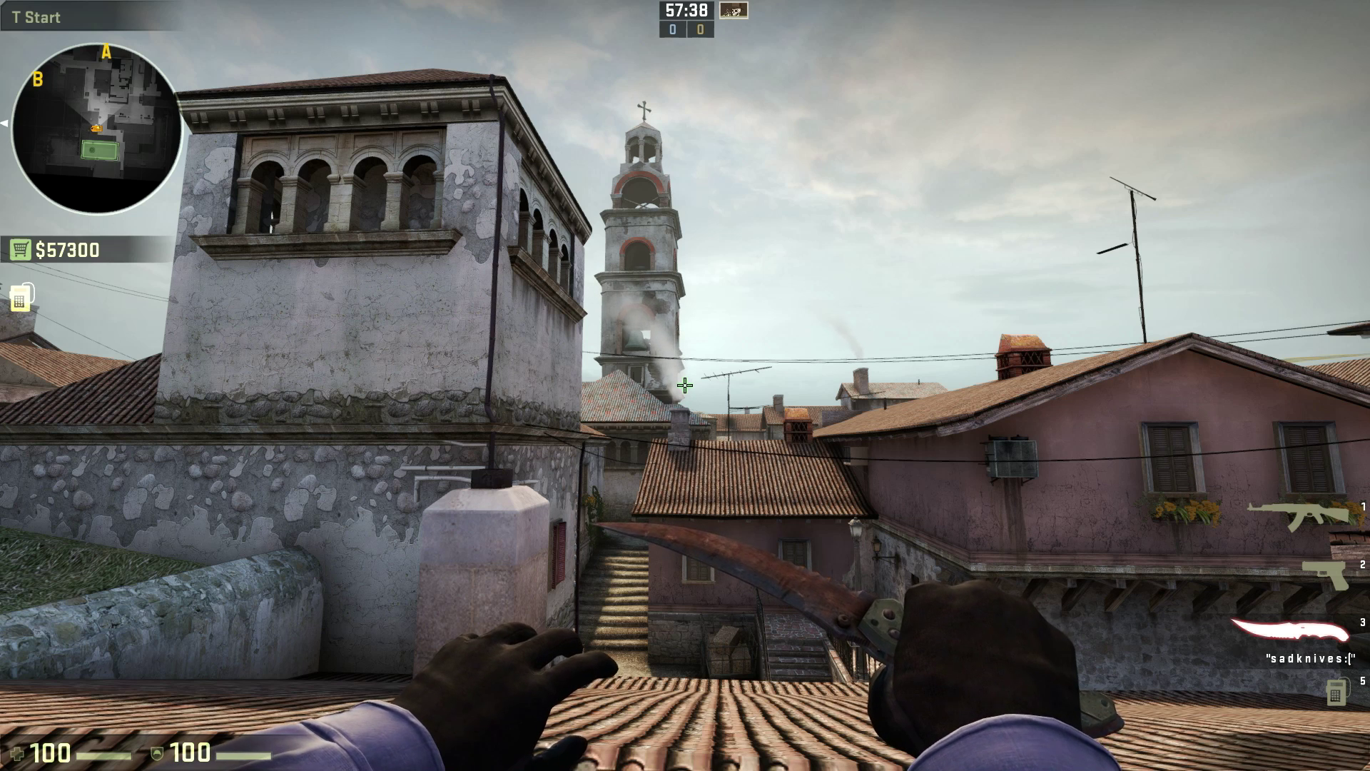
{"action": "key", "text": "d"}
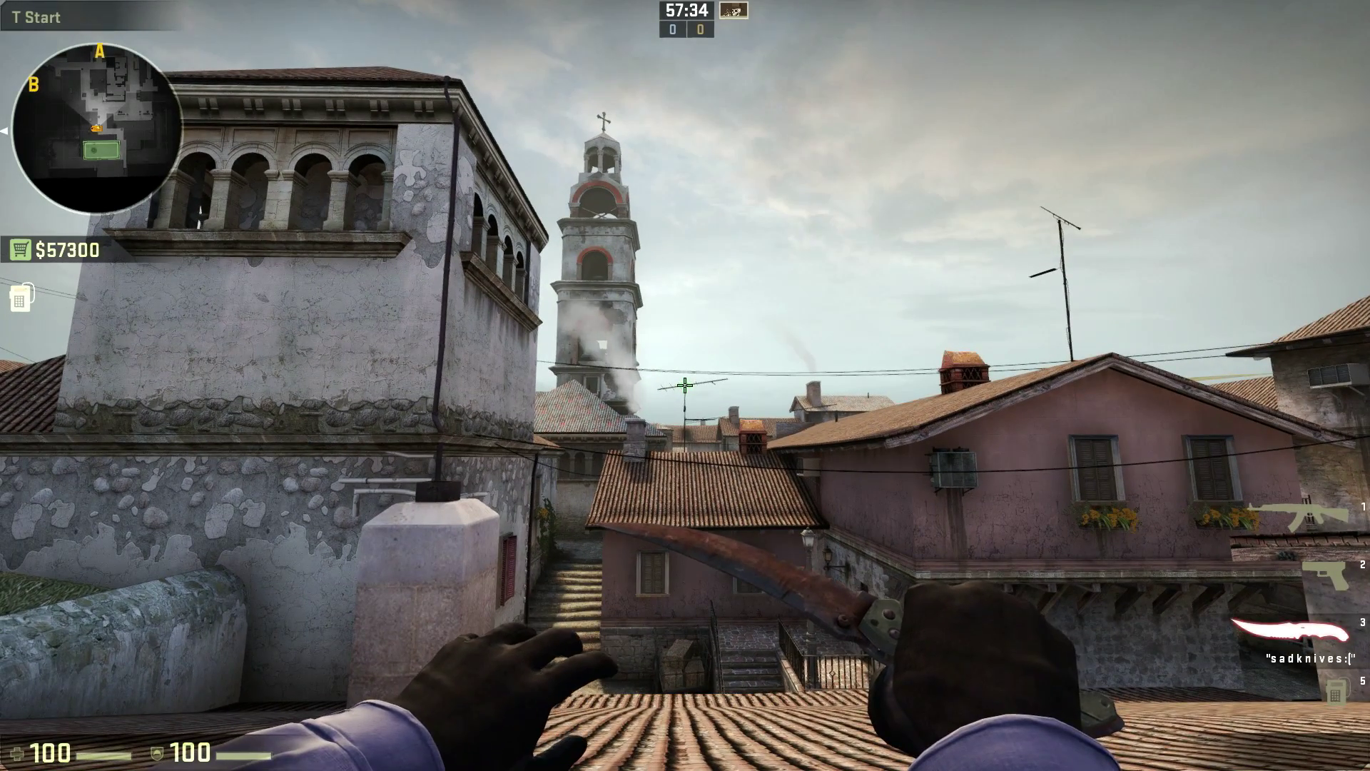
{"action": "key", "text": "d"}
{"action": "key", "text": "a"}
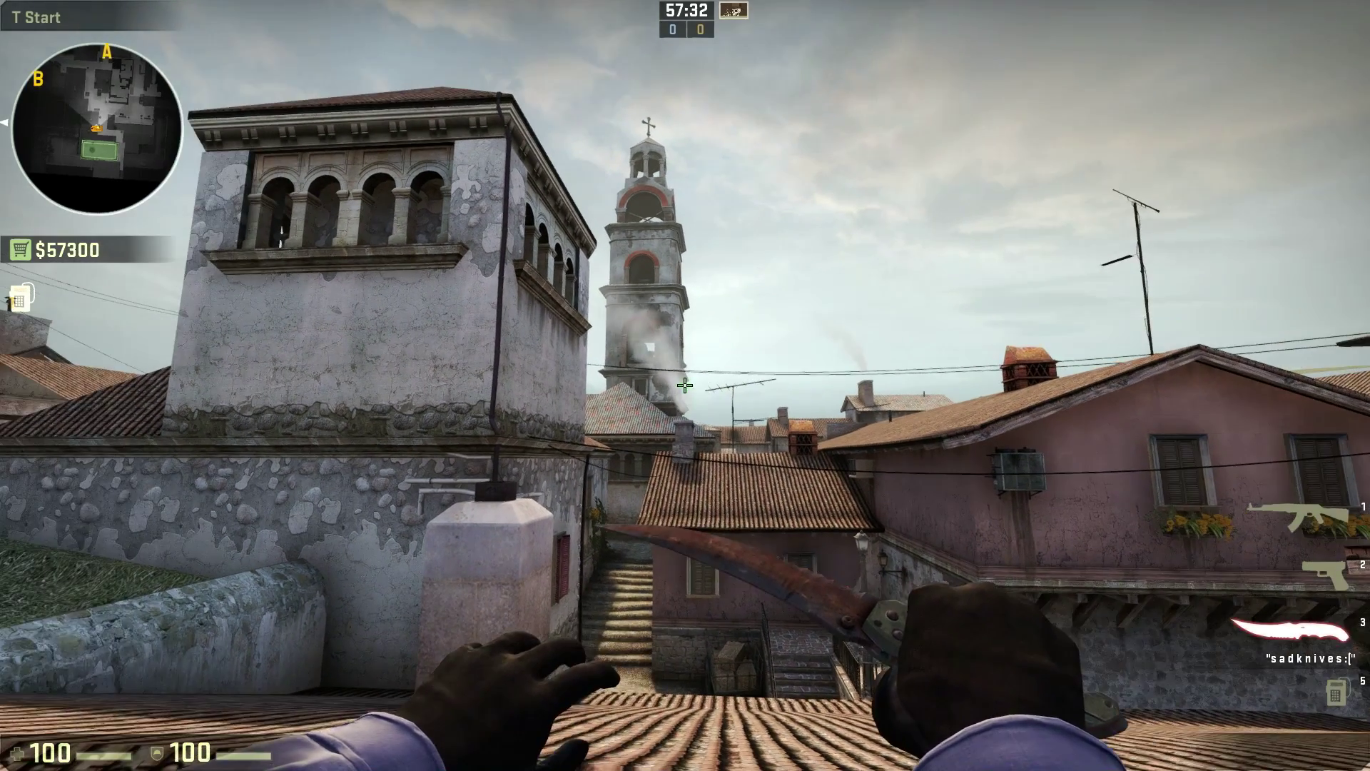
{"action": "key", "text": "d"}
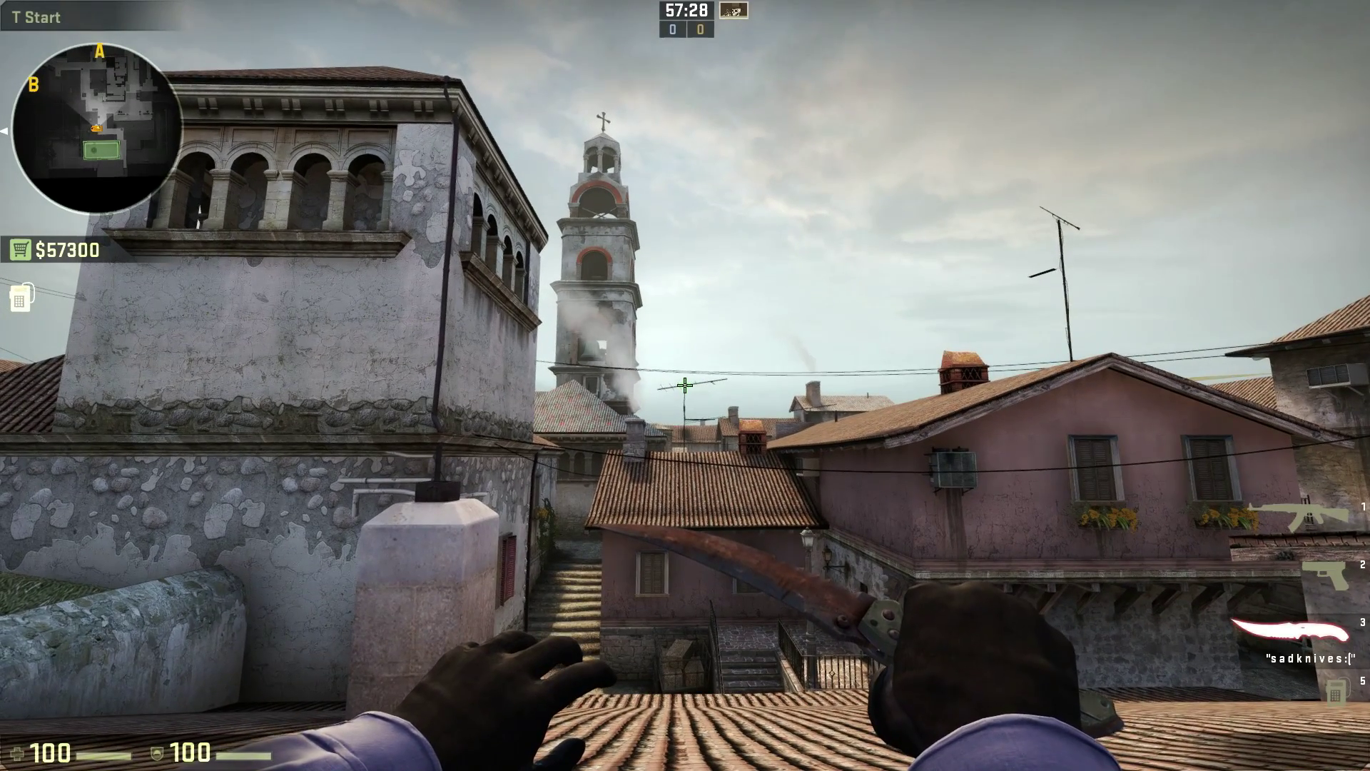
{"action": "key", "text": "Escape"}
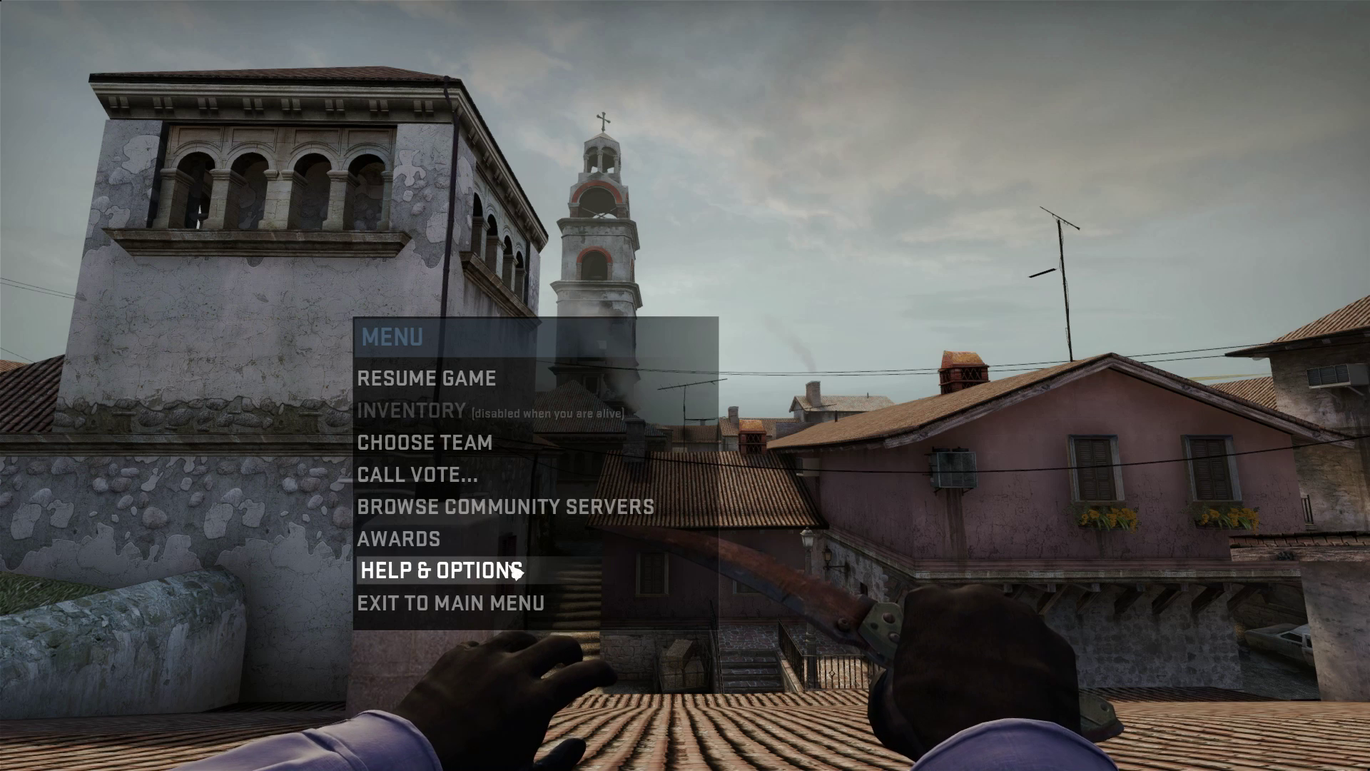
In Video Settings, keep resolution at 1920 x 1080 and set Global Shadow Quality to Very Low
{"action": "left_click", "coordinate": [527, 578]}
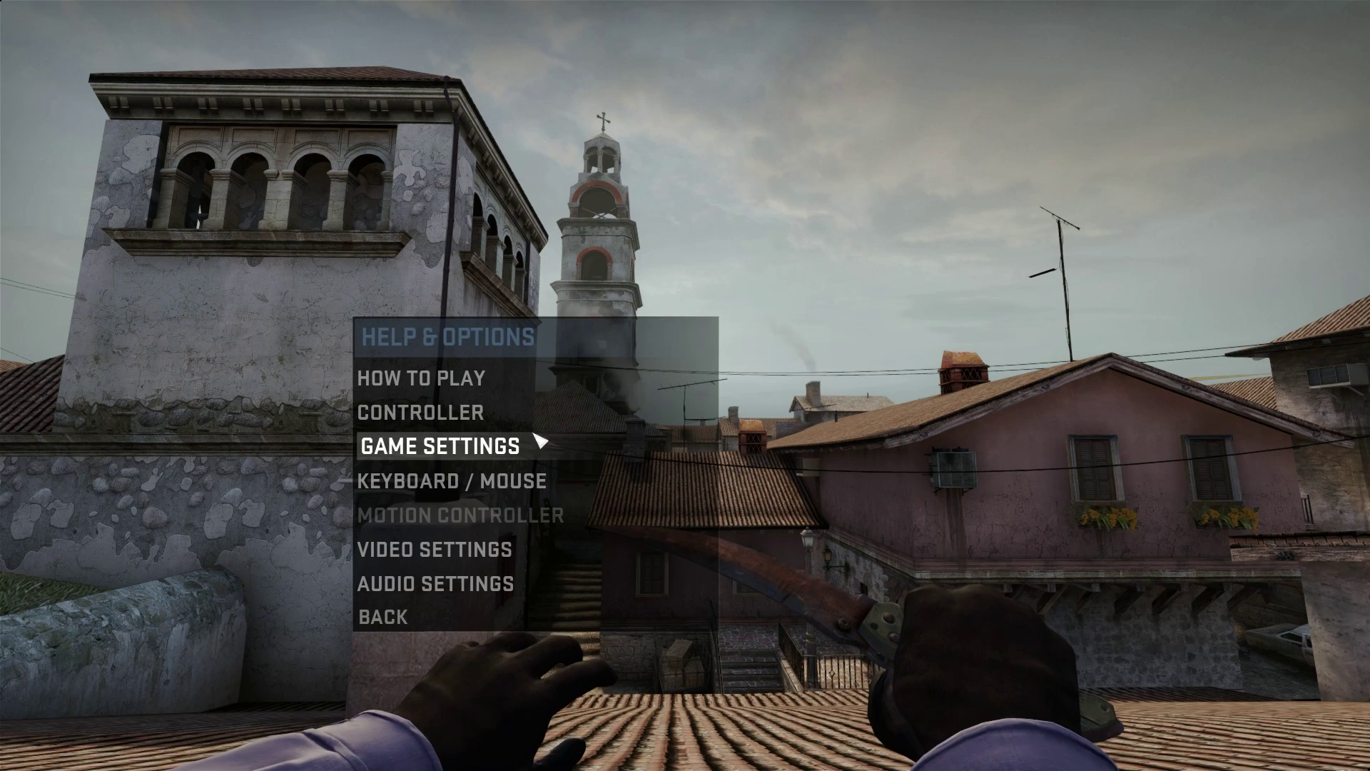
{"action": "left_click", "coordinate": [545, 548]}
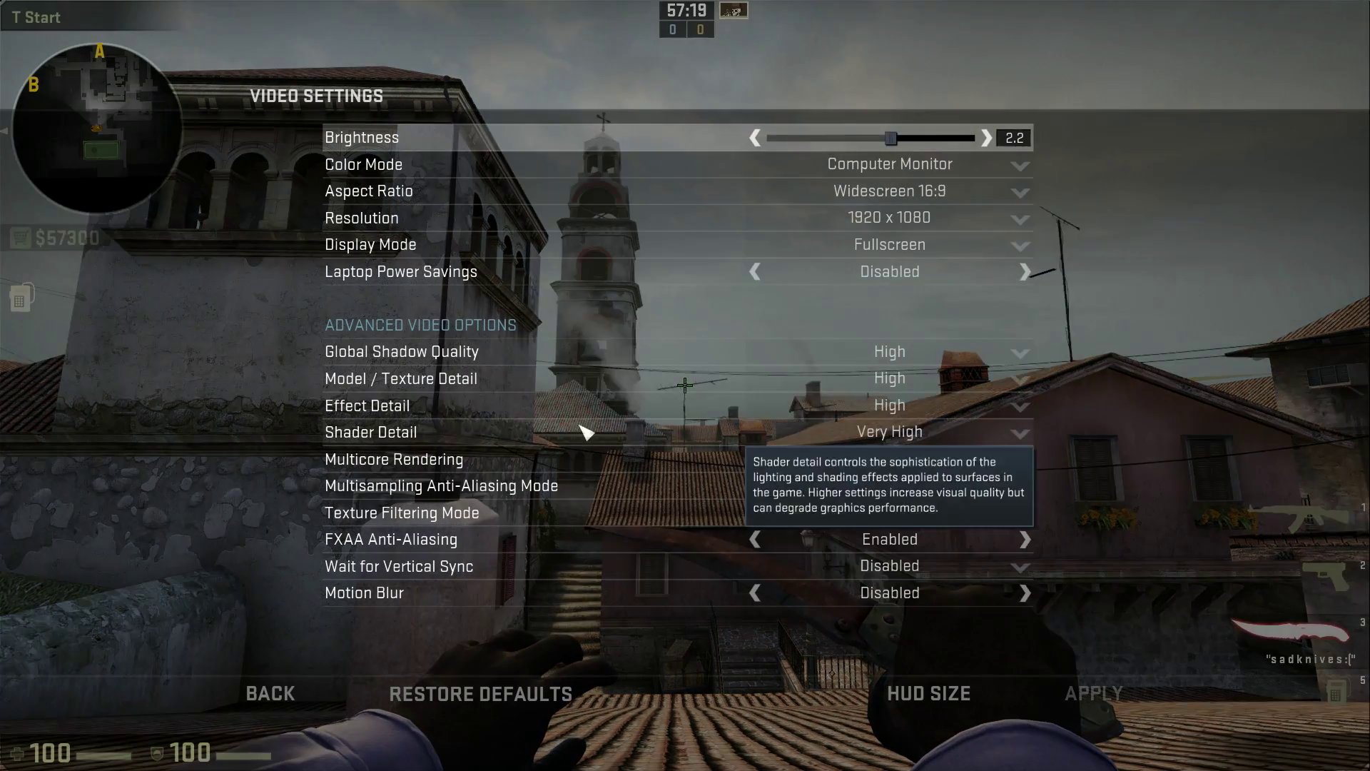
{"action": "left_click", "coordinate": [985, 220]}
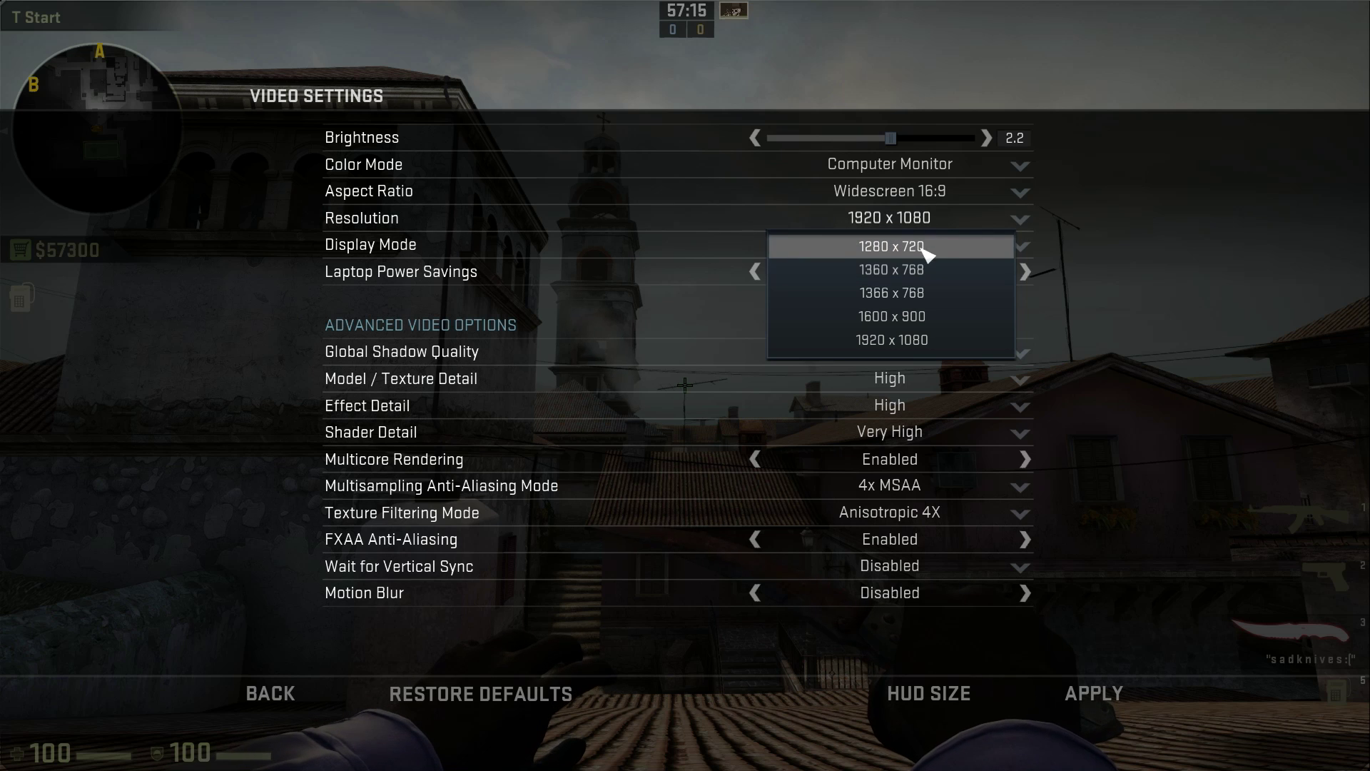
{"action": "left_click", "coordinate": [964, 223]}
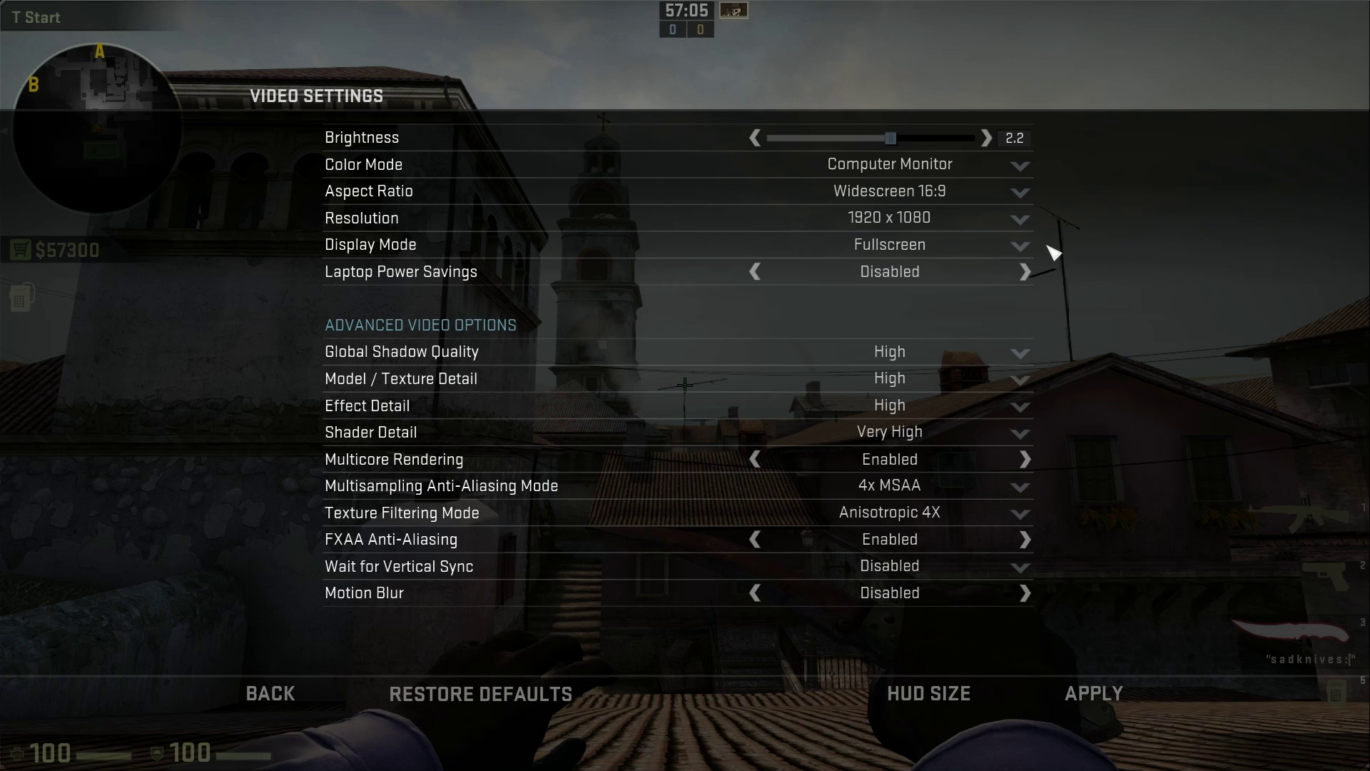
{"action": "left_click", "coordinate": [880, 217]}
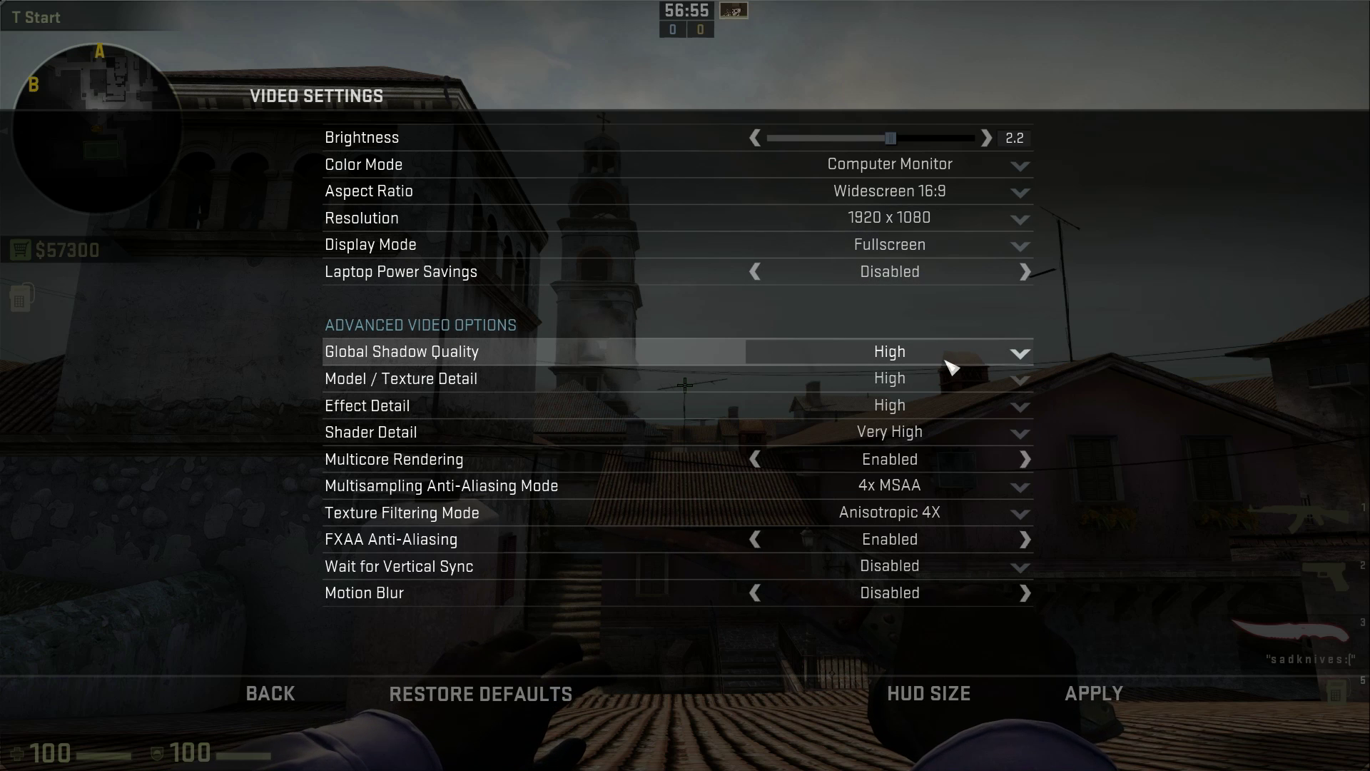
{"action": "left_click", "coordinate": [994, 359]}
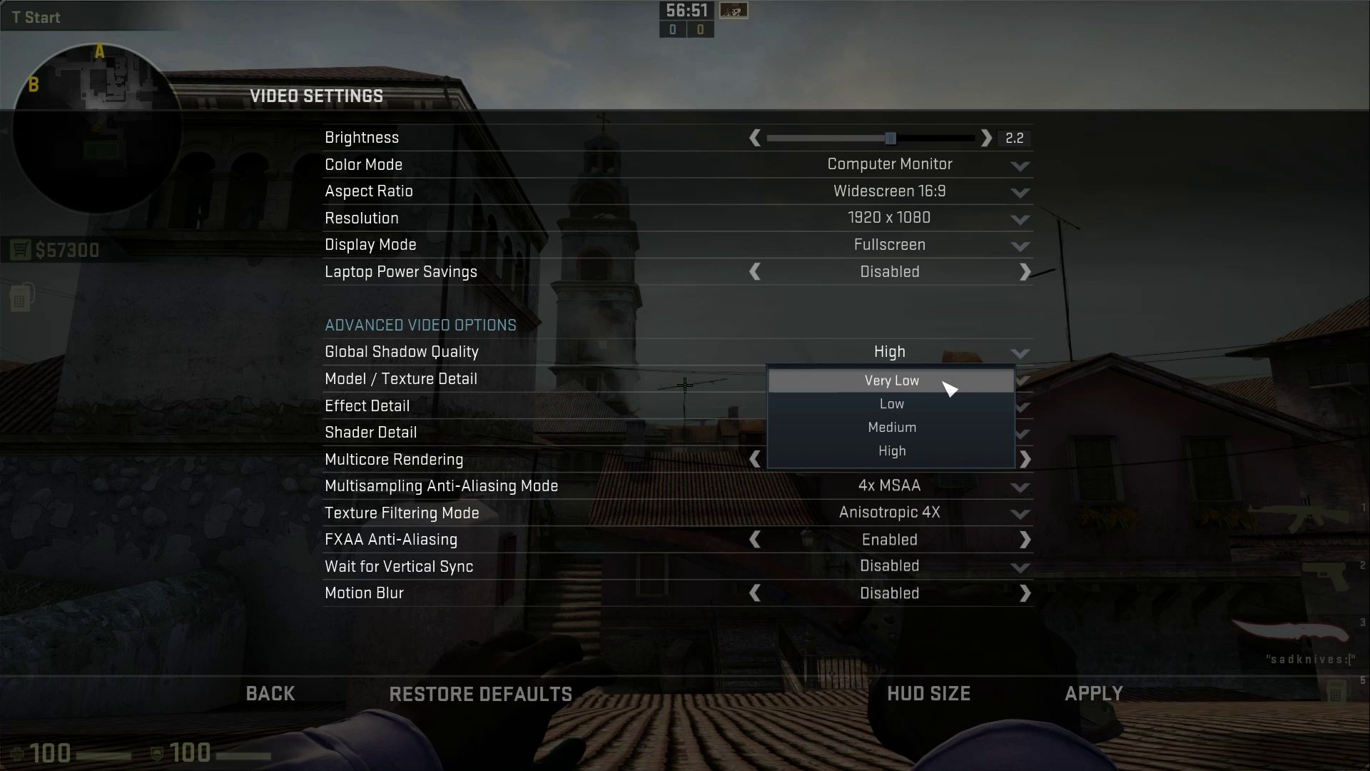
{"action": "left_click", "coordinate": [909, 382]}
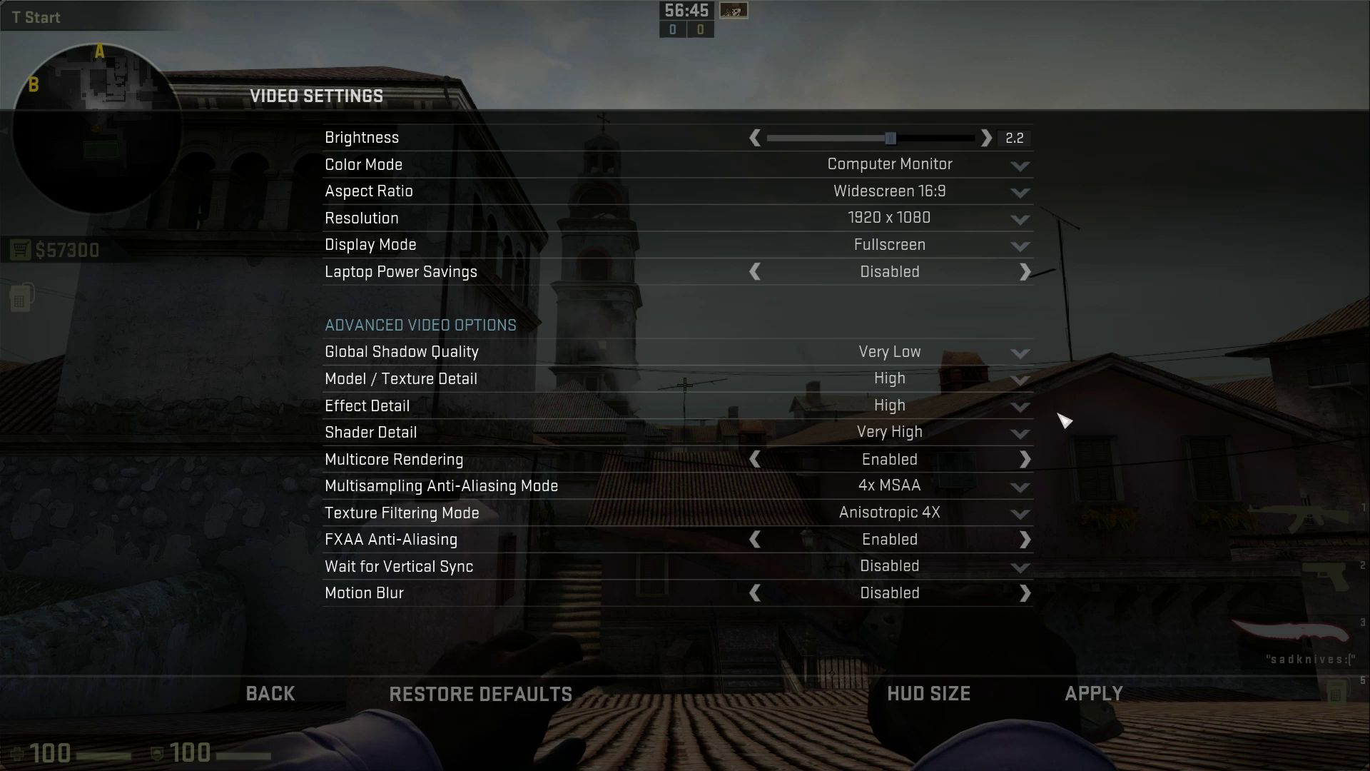
Set Model / Texture Detail to Medium, Effect Detail to Low and Shader Detail to Low
{"action": "left_click", "coordinate": [1000, 379]}
{"action": "left_click", "coordinate": [1039, 386]}
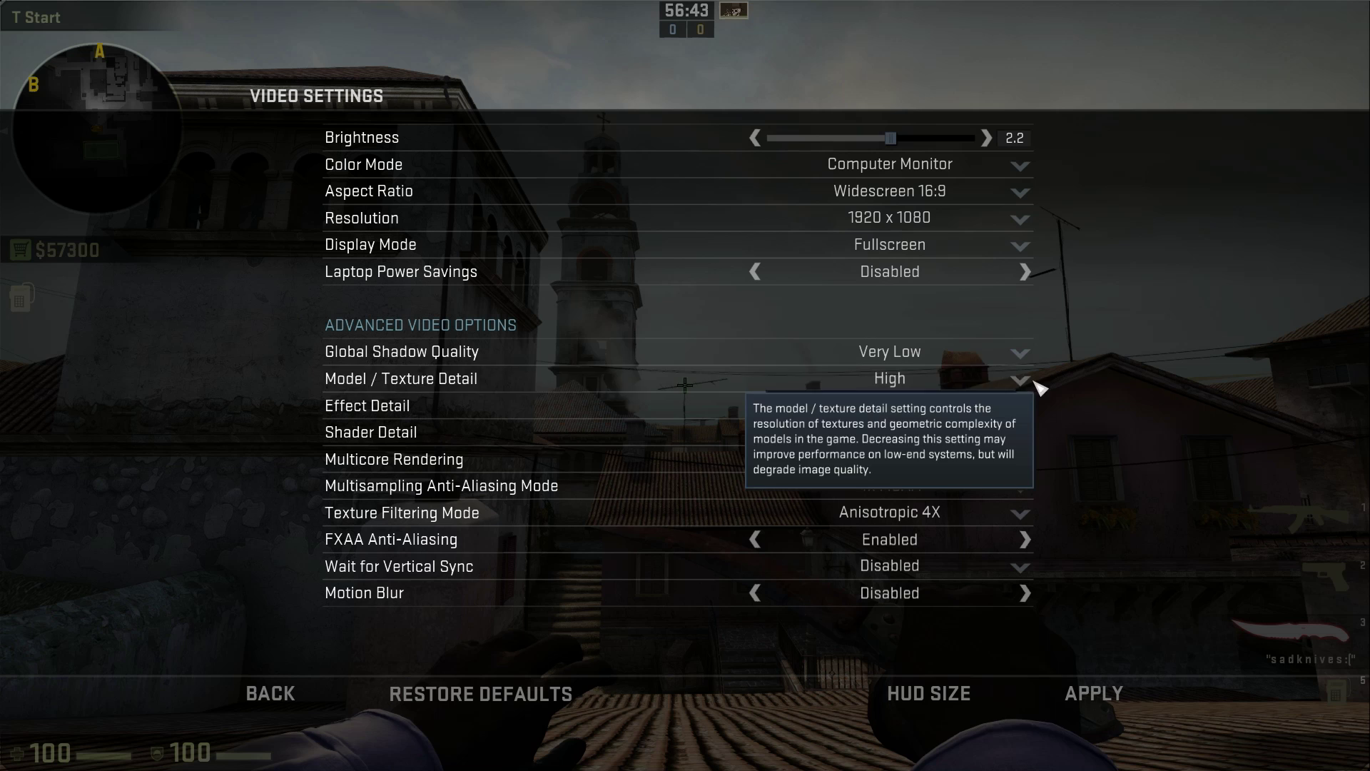
{"action": "left_click", "coordinate": [975, 431]}
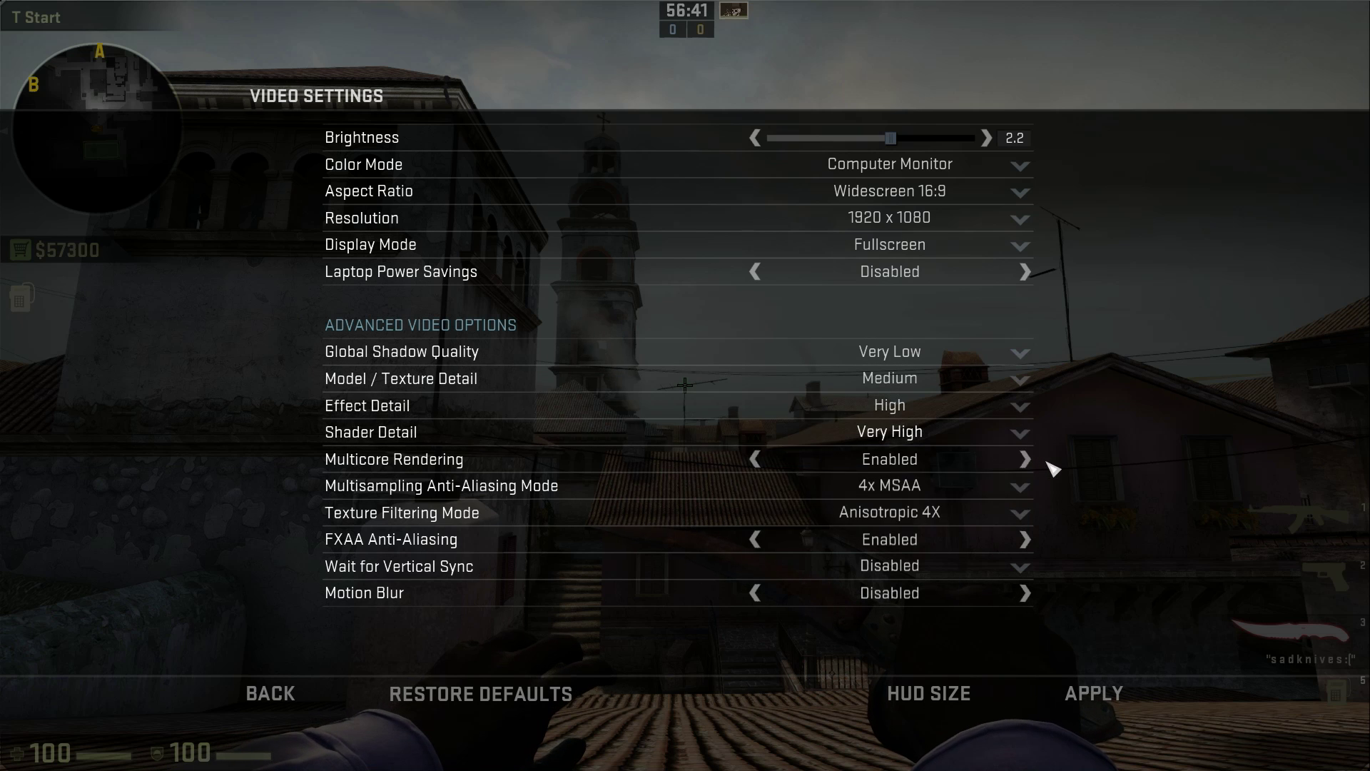
{"action": "left_click", "coordinate": [998, 407]}
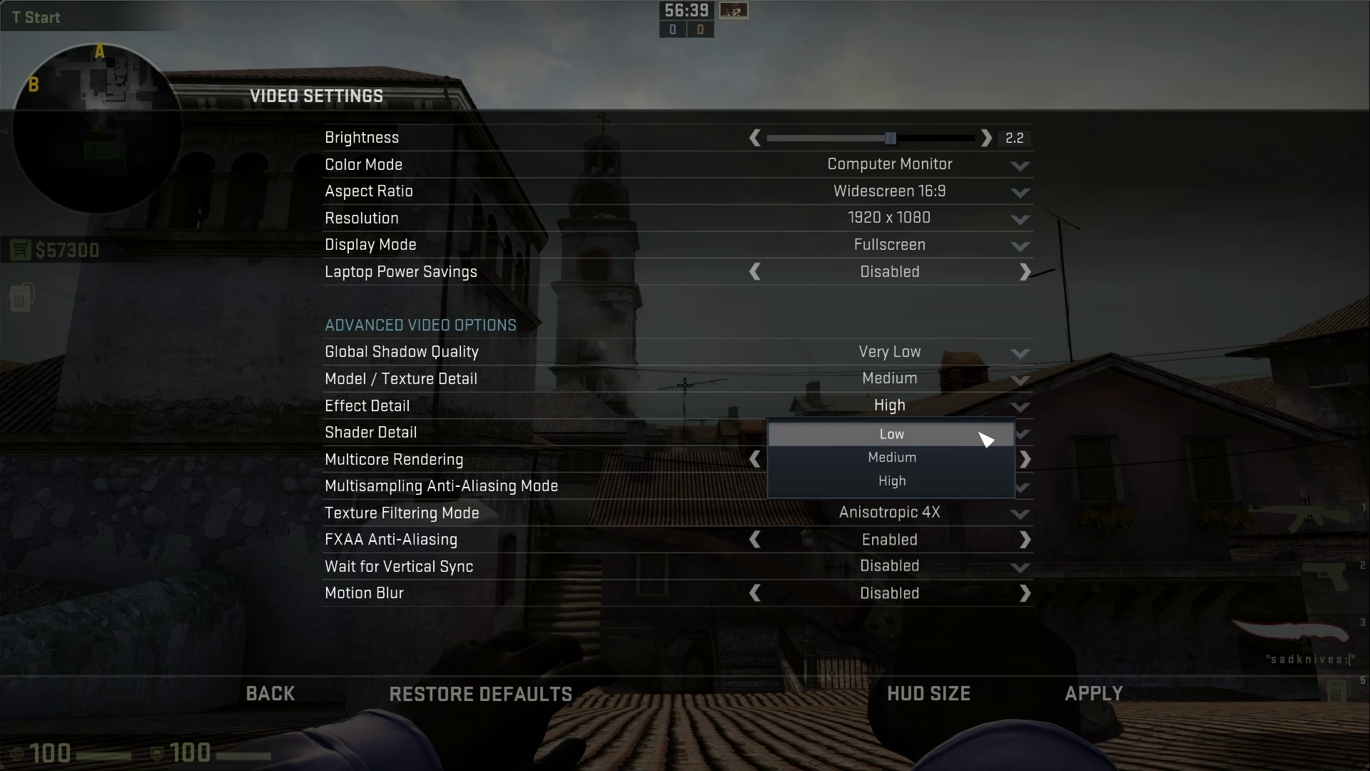
{"action": "left_click", "coordinate": [983, 437]}
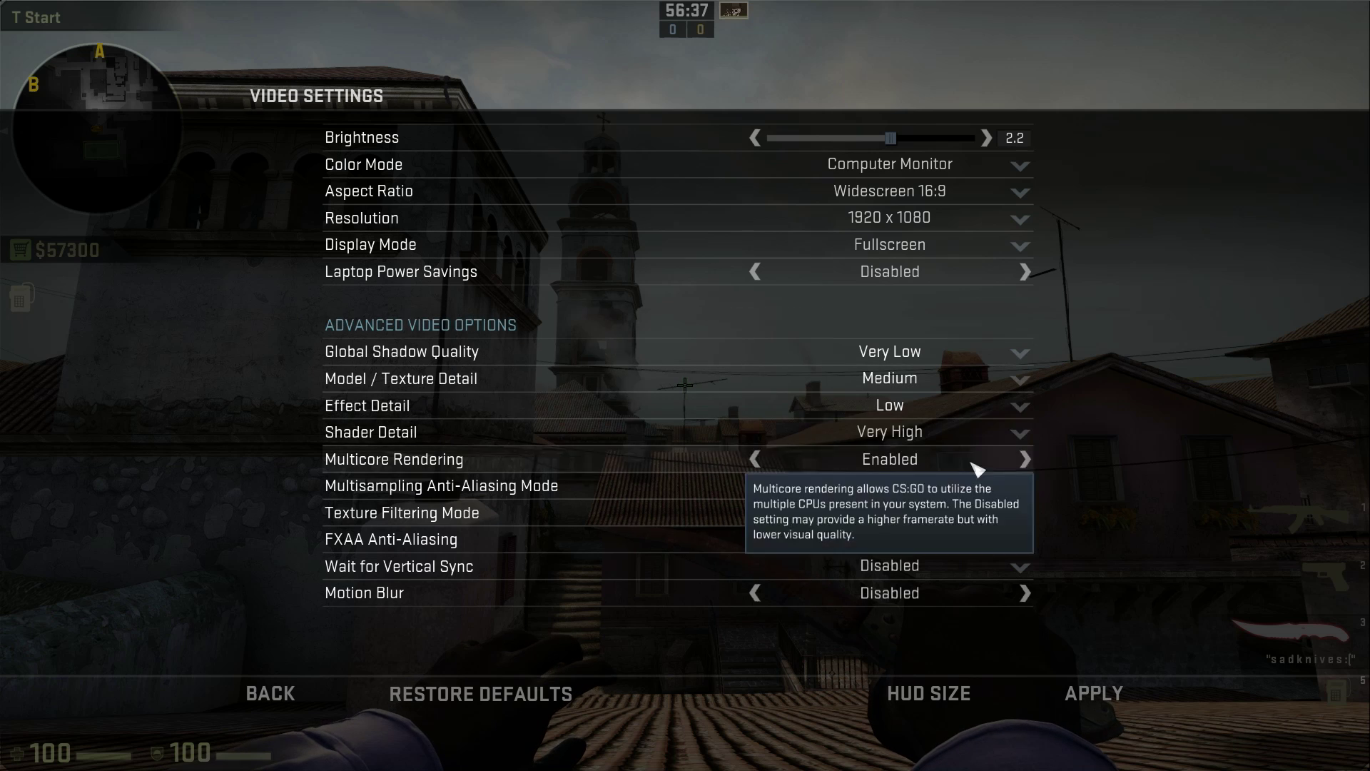
{"action": "left_click", "coordinate": [939, 434]}
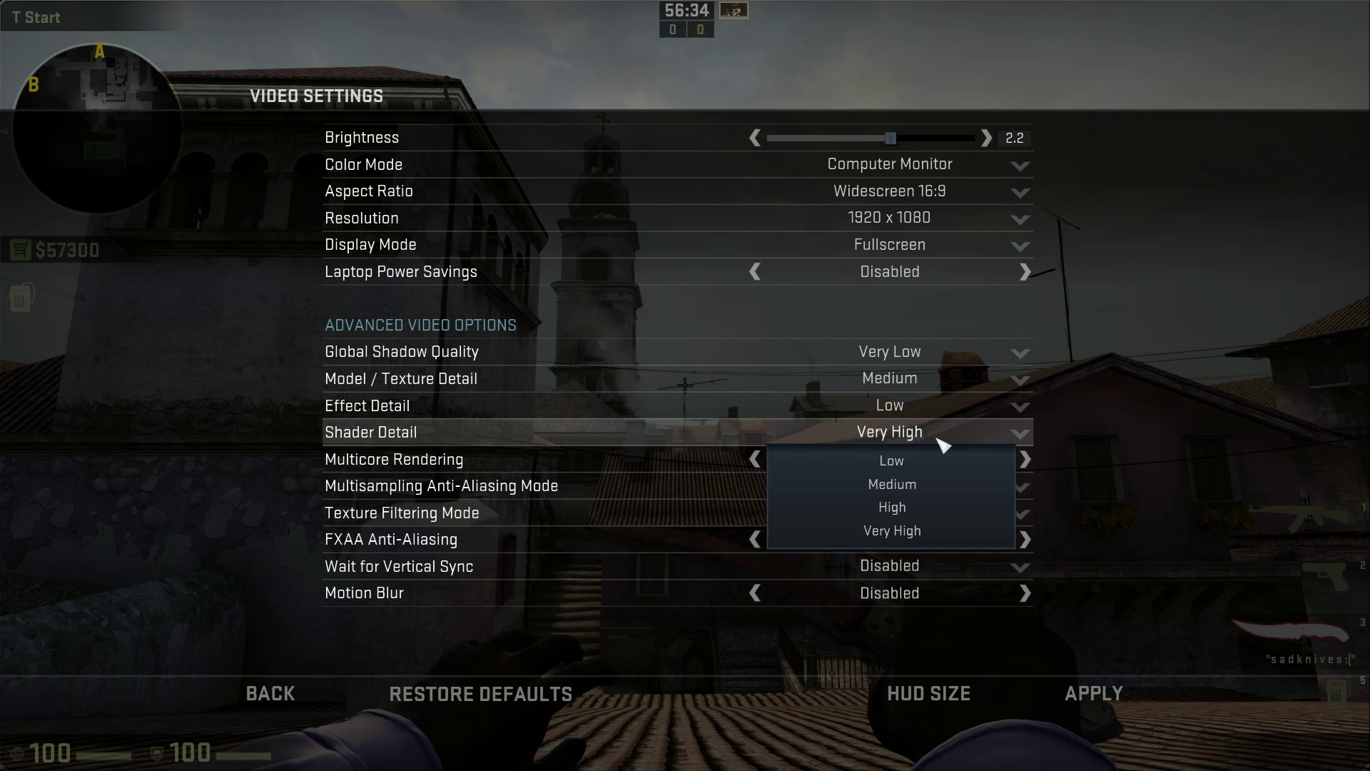
{"action": "left_click", "coordinate": [1012, 436]}
{"action": "left_click", "coordinate": [949, 466]}
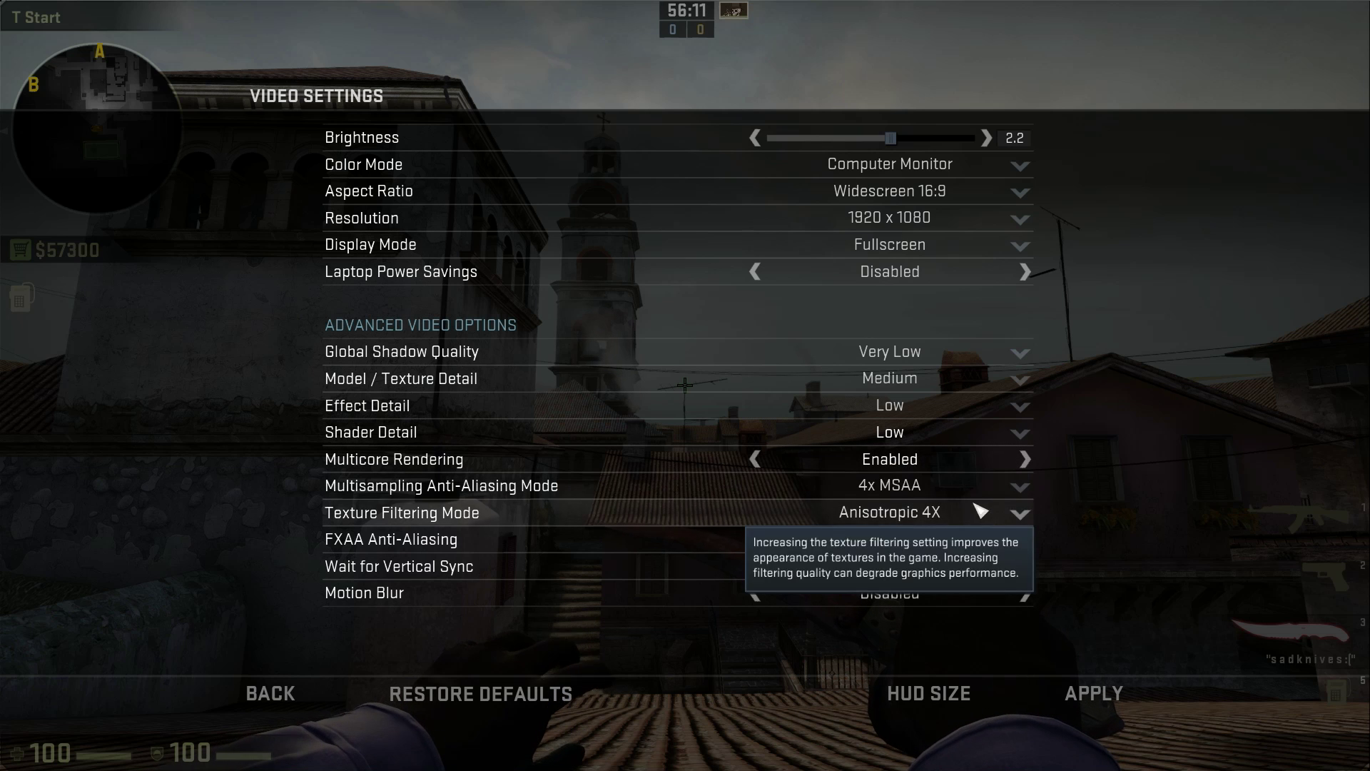
Keep multisampling anti-aliasing at None and set Texture Filtering to Anisotropic 2X
{"action": "left_click", "coordinate": [985, 499]}
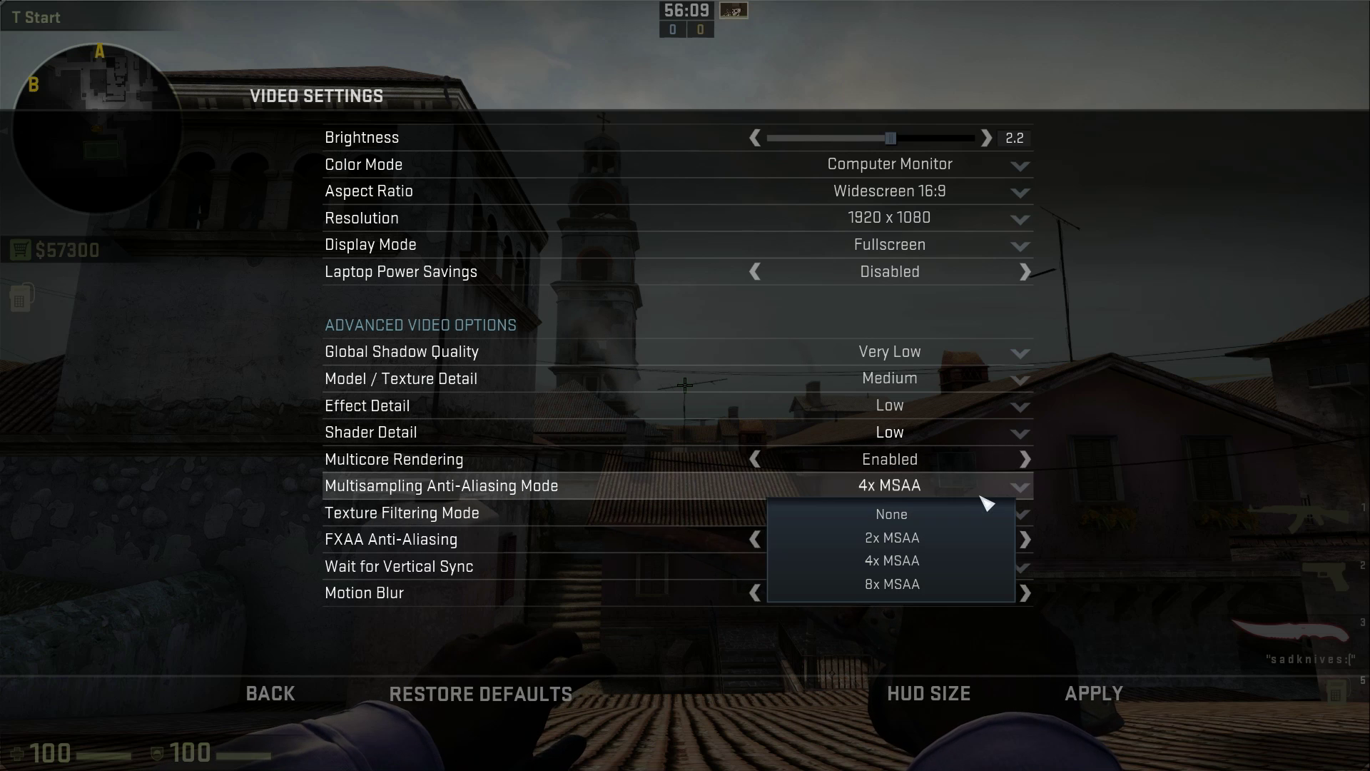
{"action": "left_click", "coordinate": [964, 516]}
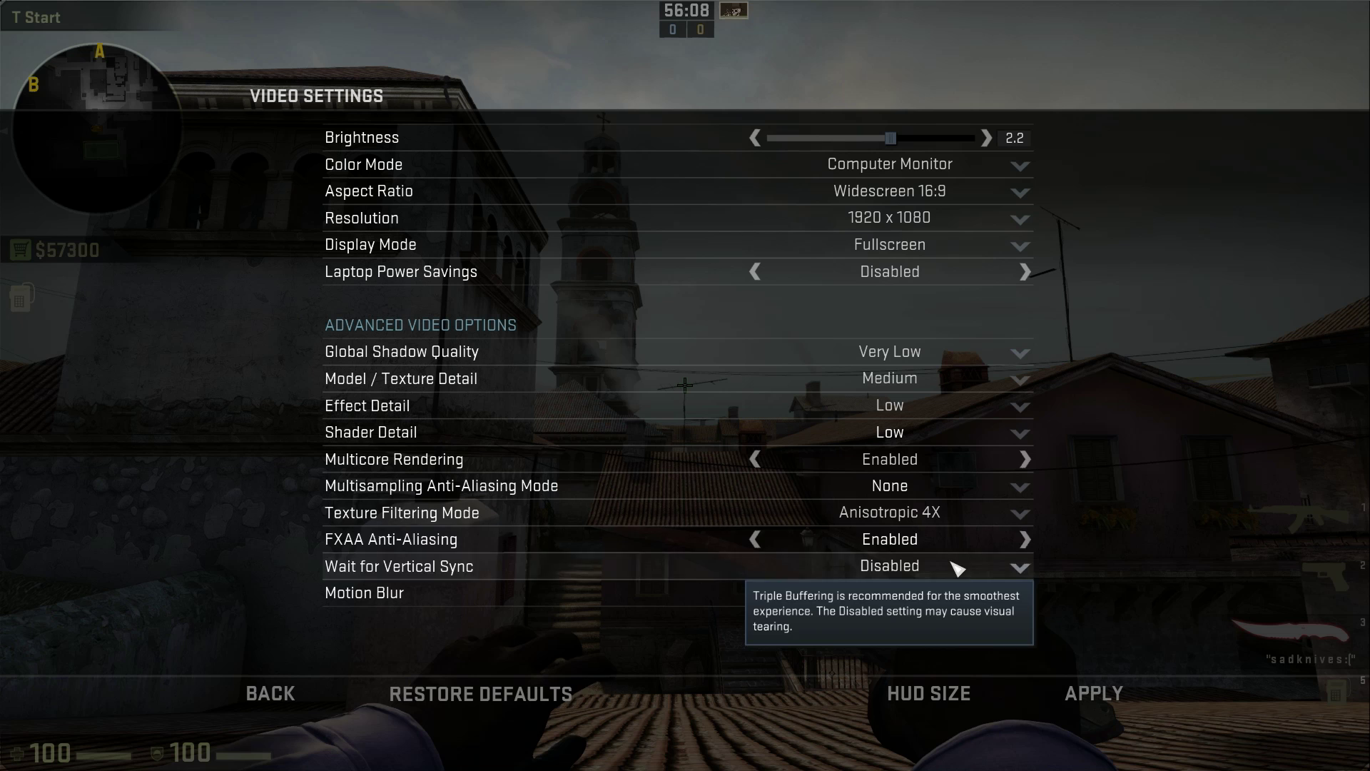
{"action": "left_click", "coordinate": [917, 490]}
{"action": "left_click", "coordinate": [917, 512]}
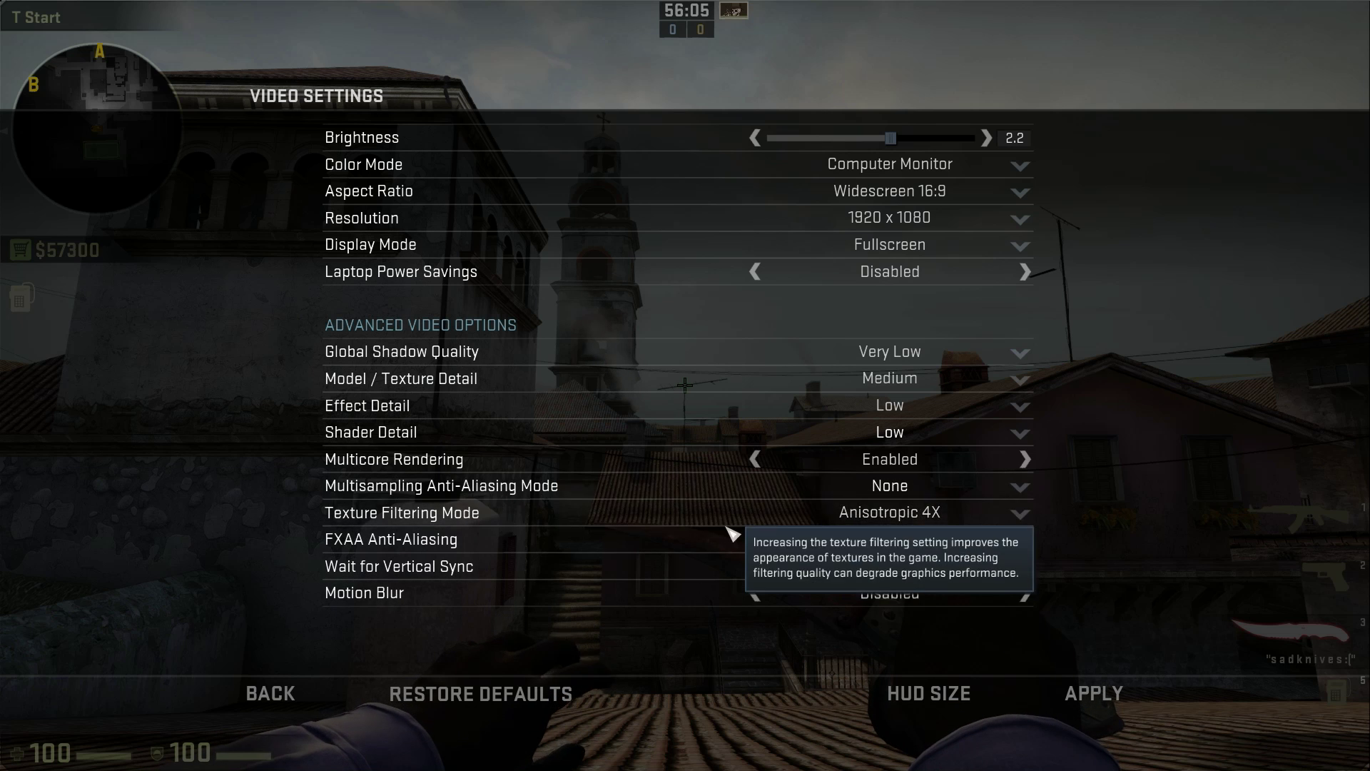
{"action": "left_click", "coordinate": [916, 513]}
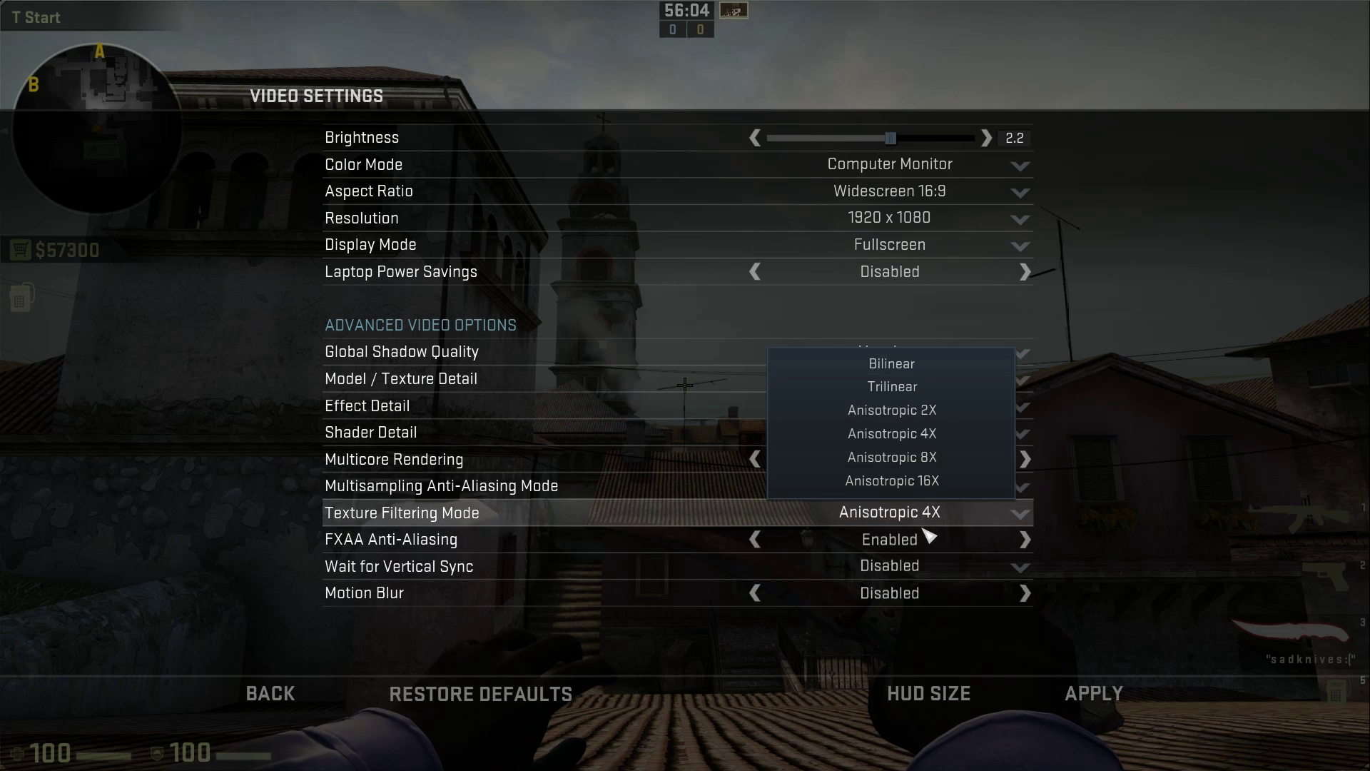
{"action": "left_click", "coordinate": [934, 389]}
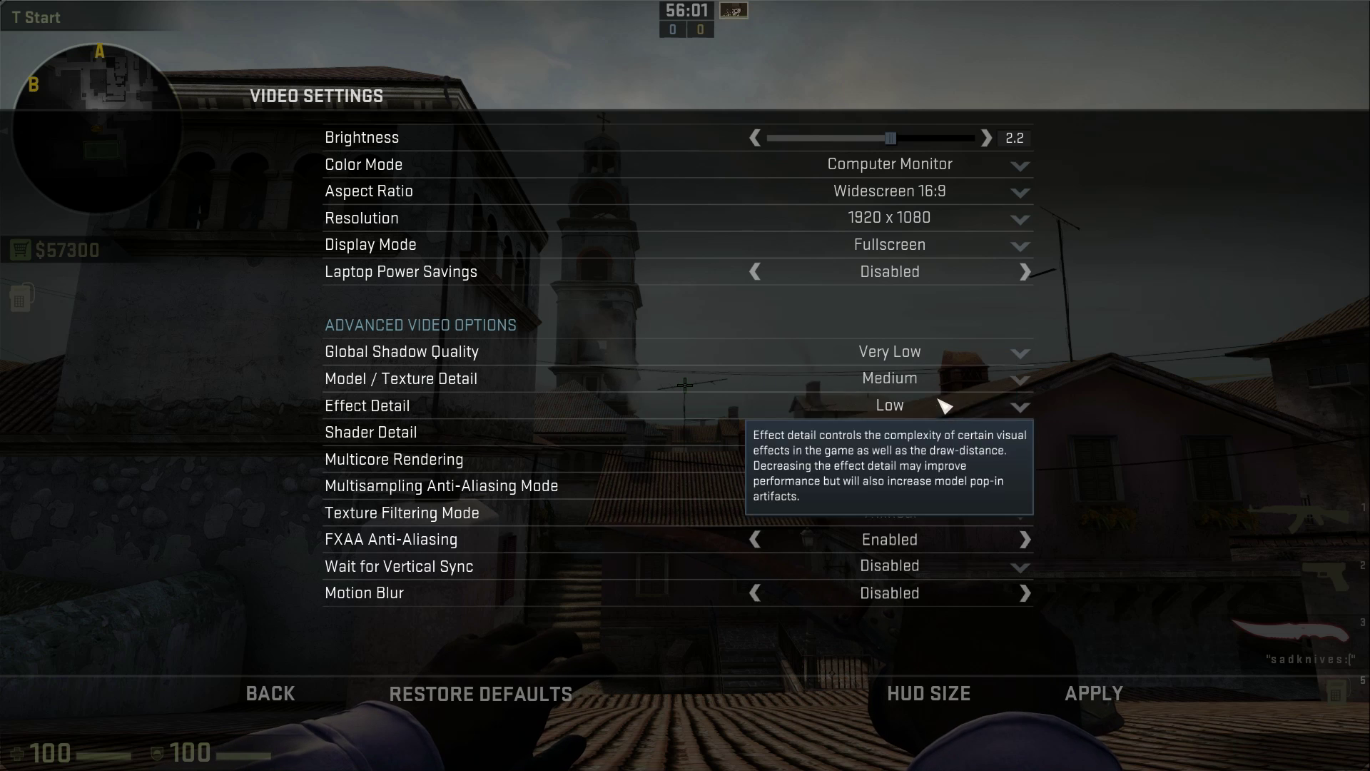
{"action": "left_click", "coordinate": [922, 513]}
{"action": "left_click", "coordinate": [923, 412]}
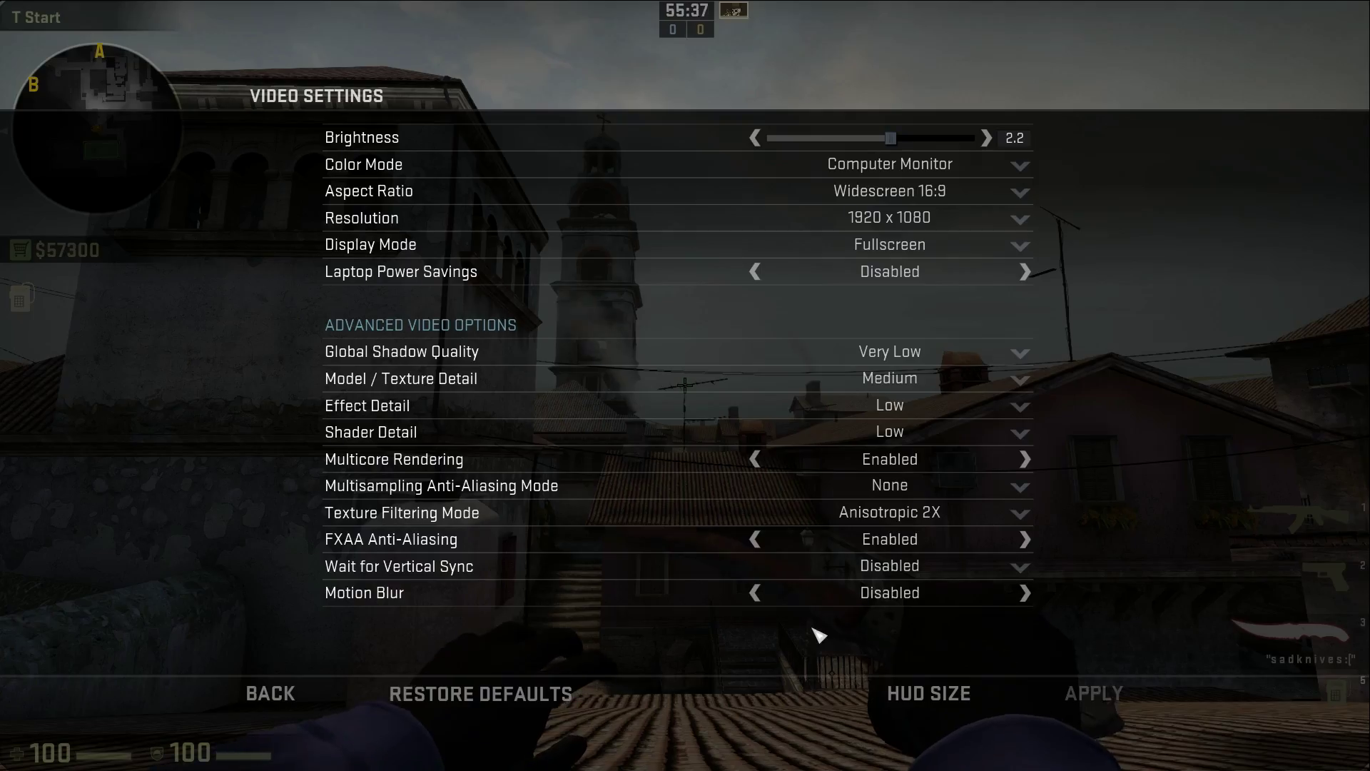
Leave Video Settings, drop into the Middle alley, and swap between Glock-18 and AK-47
{"action": "key", "text": "Escape"}
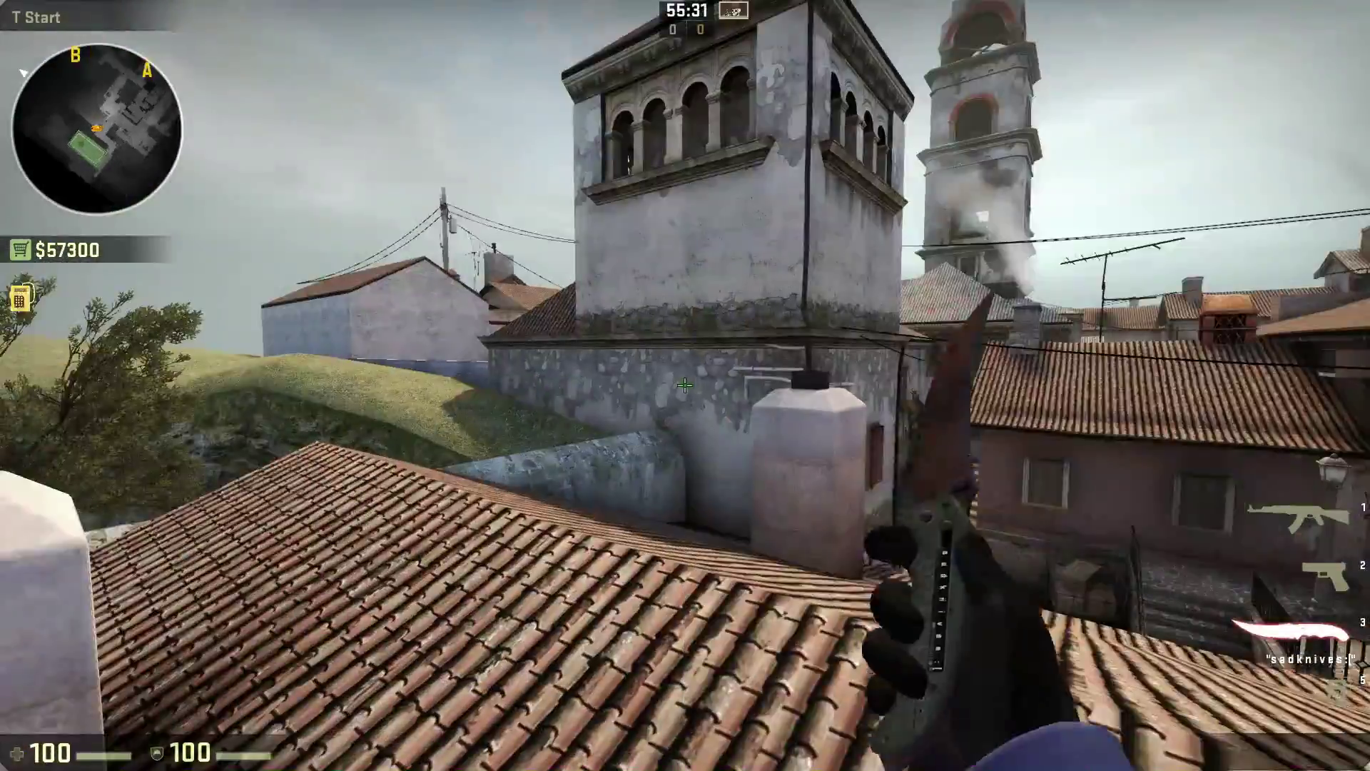
{"action": "key", "text": "f"}
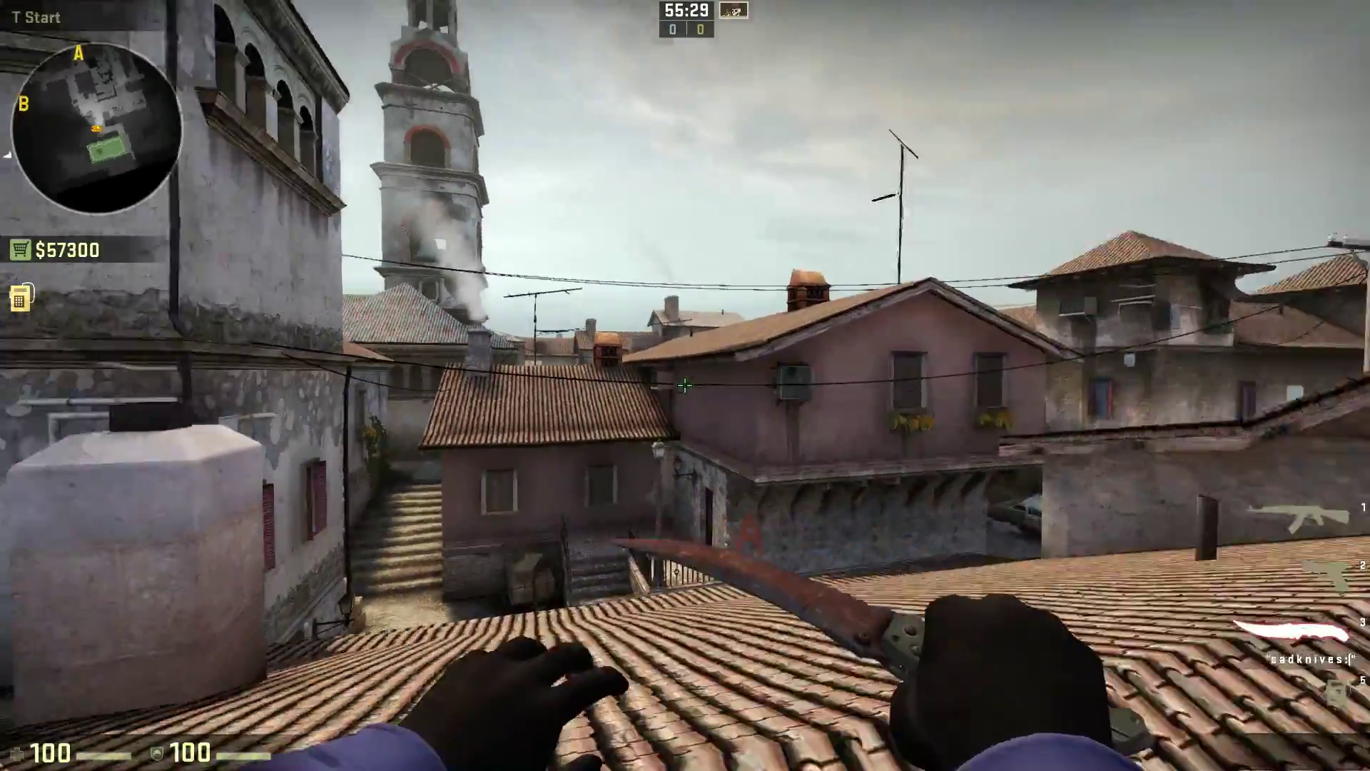
{"action": "key", "text": "w"}
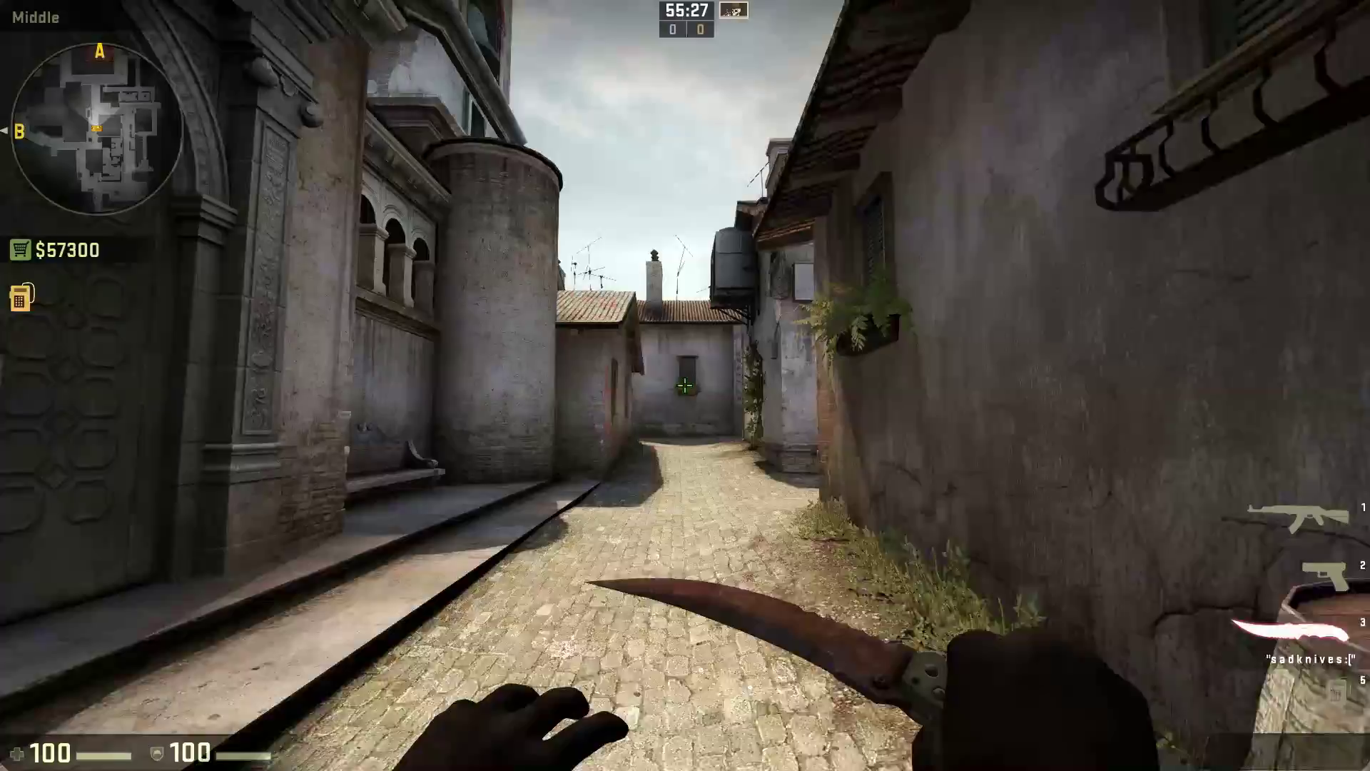
{"action": "key", "text": "2"}
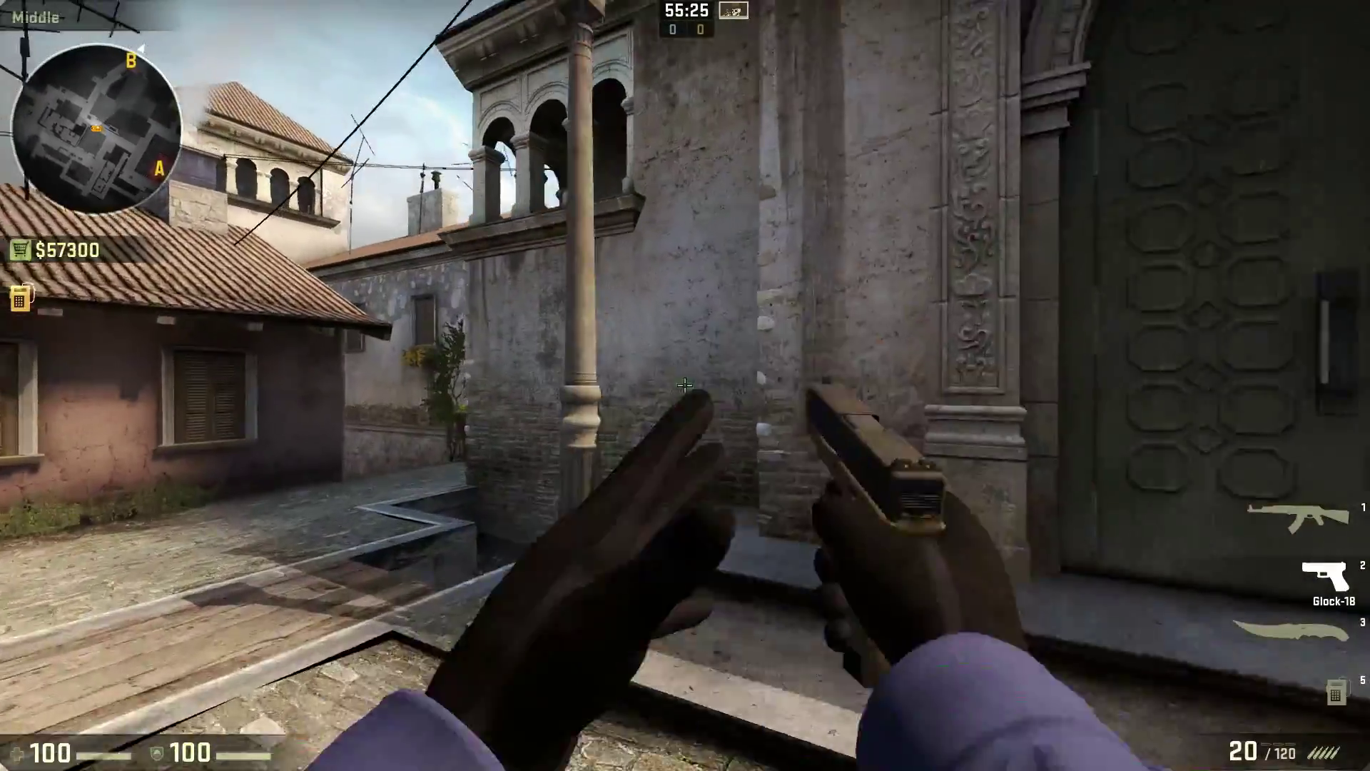
{"action": "key", "text": "1"}
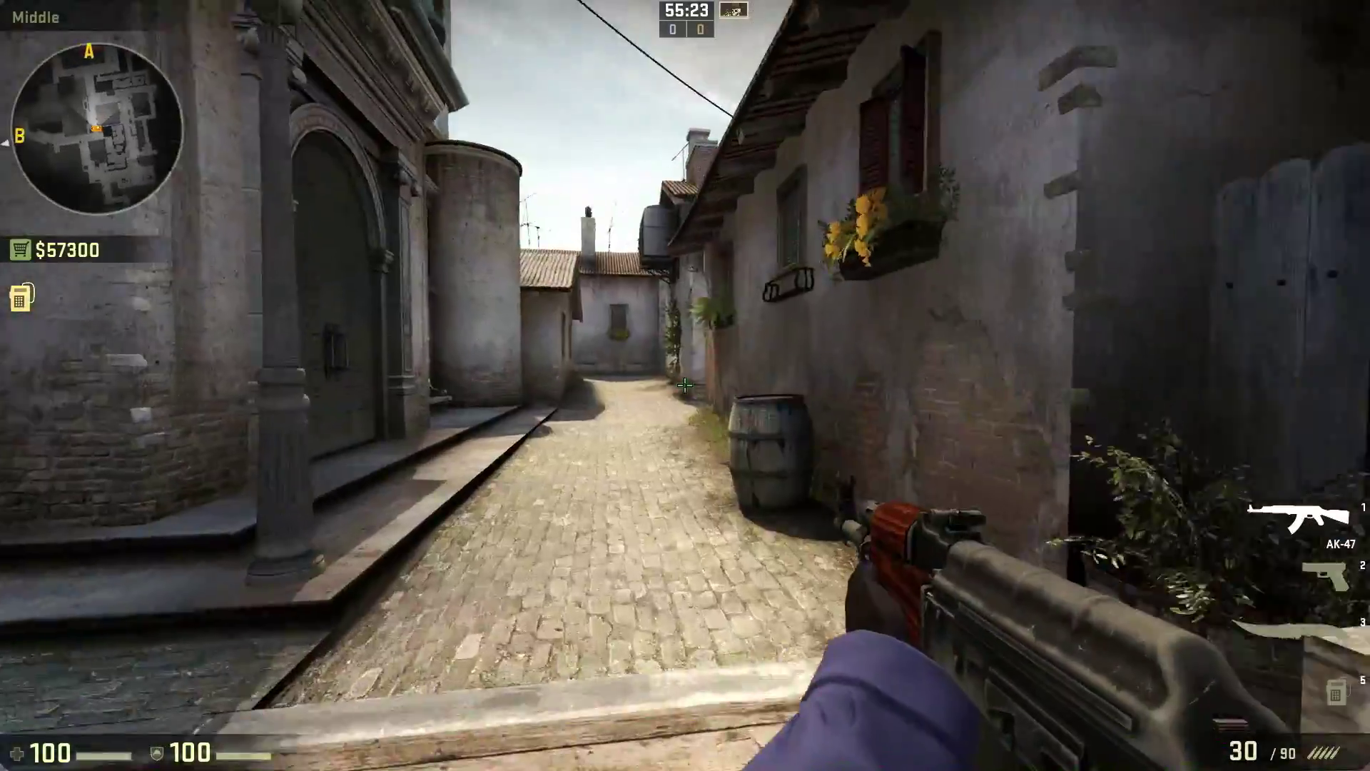
{"action": "key", "text": "w"}
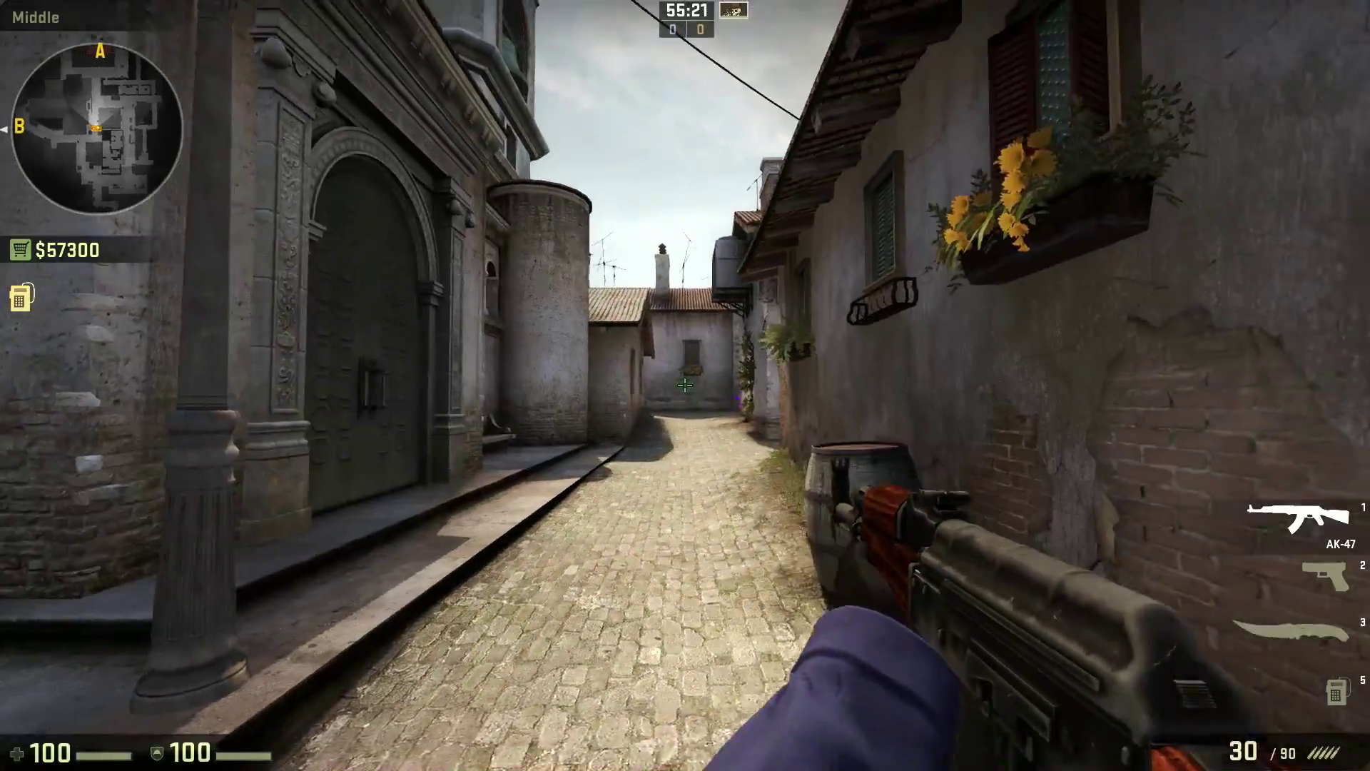
{"action": "key", "text": "w"}
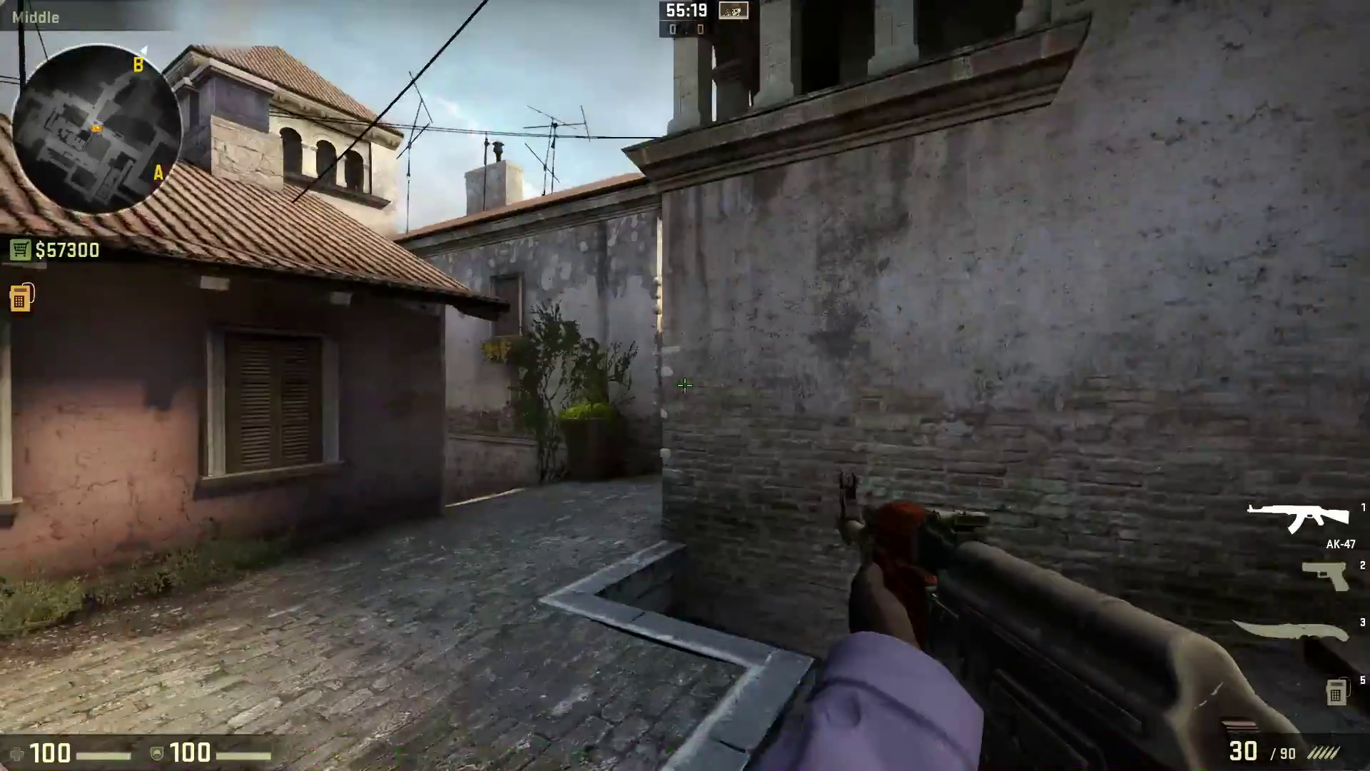
{"action": "key", "text": "w"}
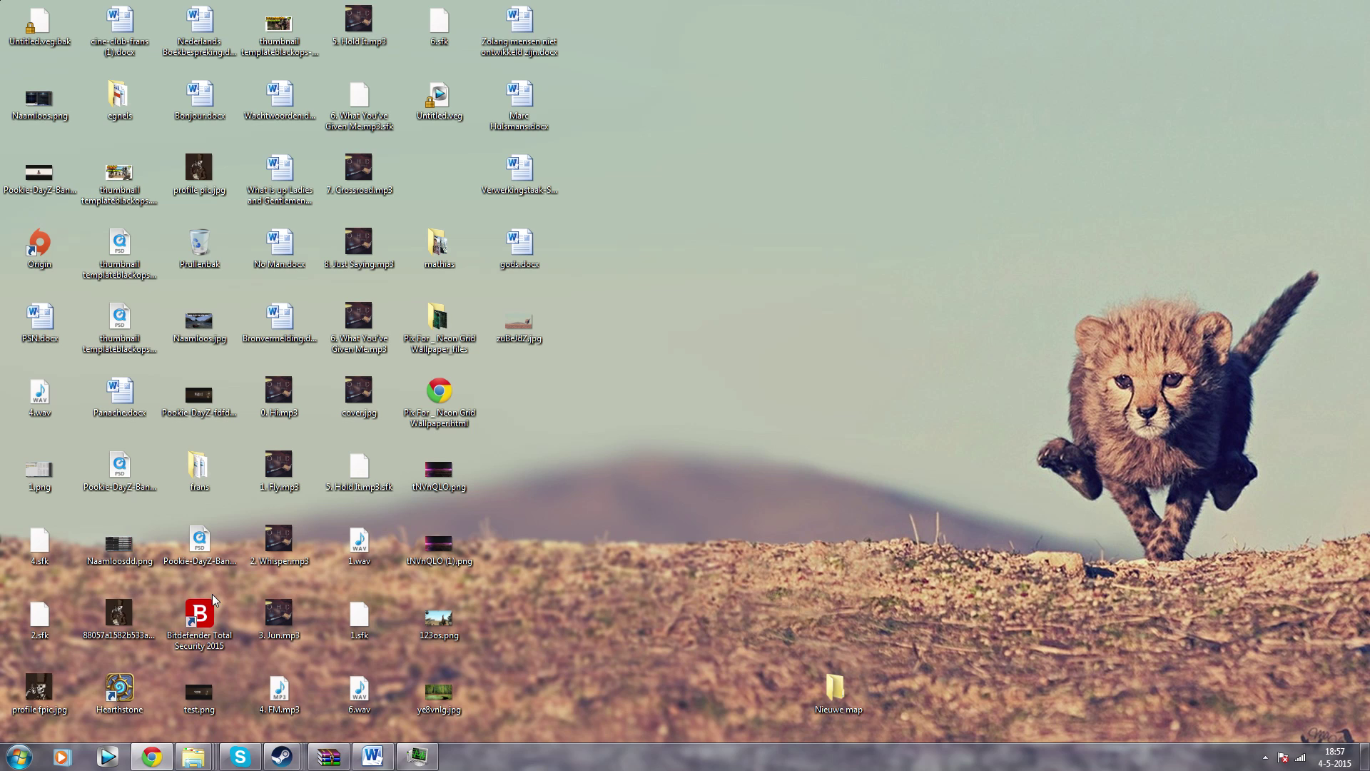
Download and run AMD's AutoDetect utility, confirming the Radeon HD 6800 driver is current
{"action": "left_click", "coordinate": [153, 758]}
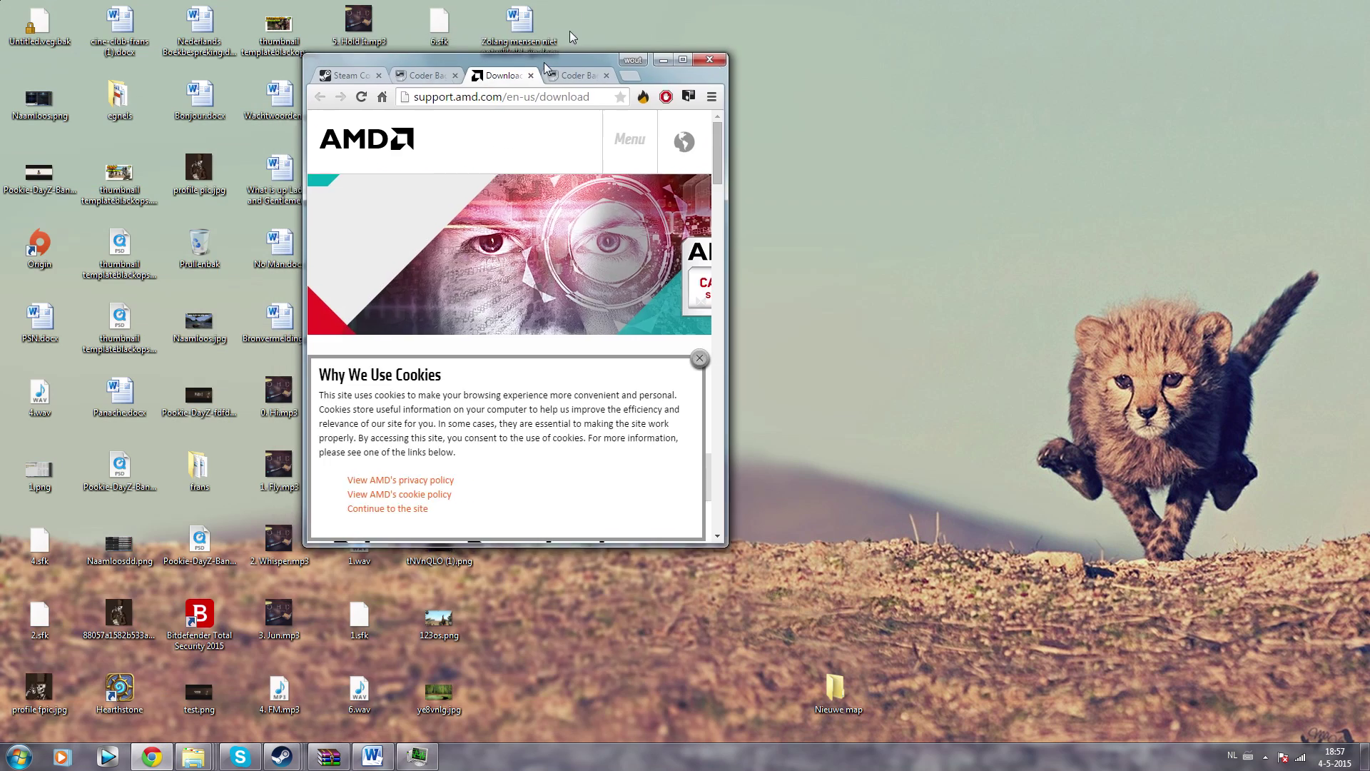
{"action": "left_click_drag", "start_coordinate": [494, 12], "coordinate": [631, 10]}
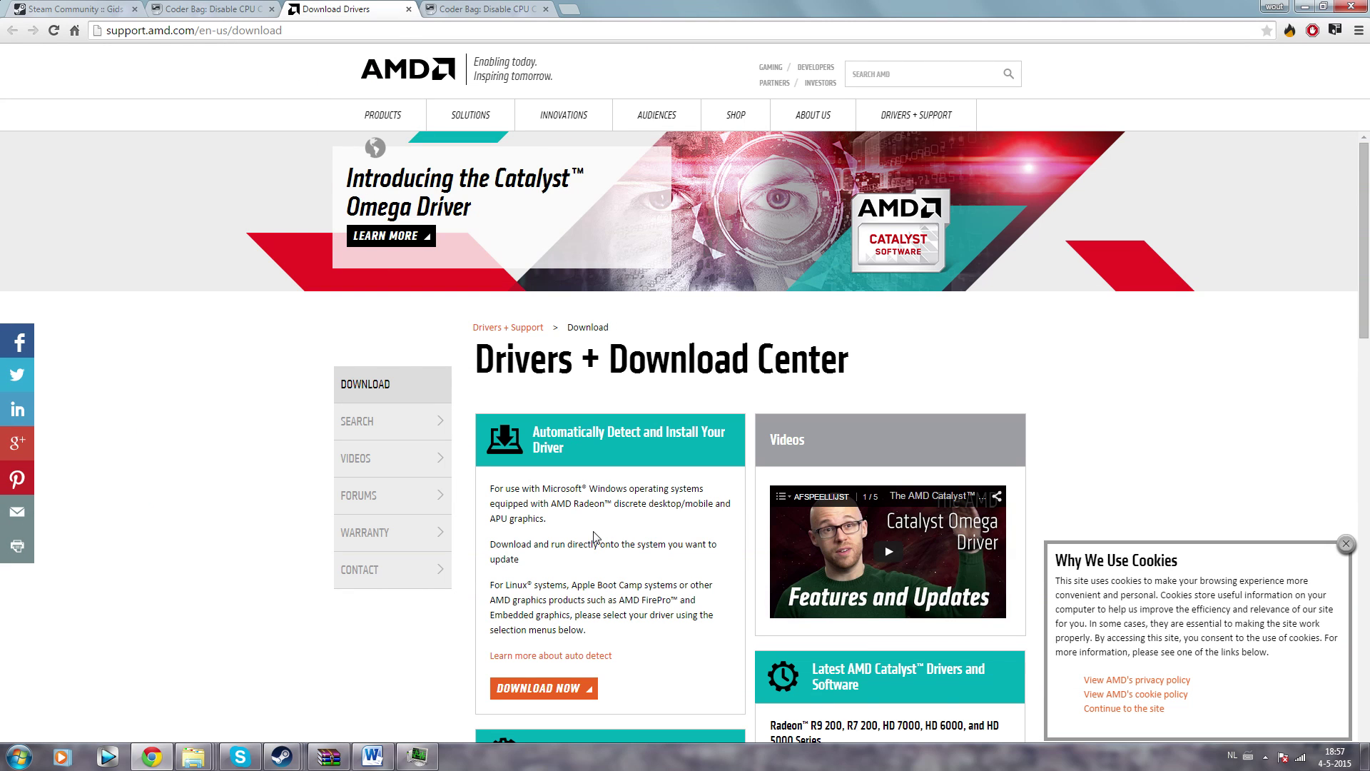
{"action": "scroll", "coordinate": [594, 536], "scroll_direction": "down", "scroll_amount": 2}
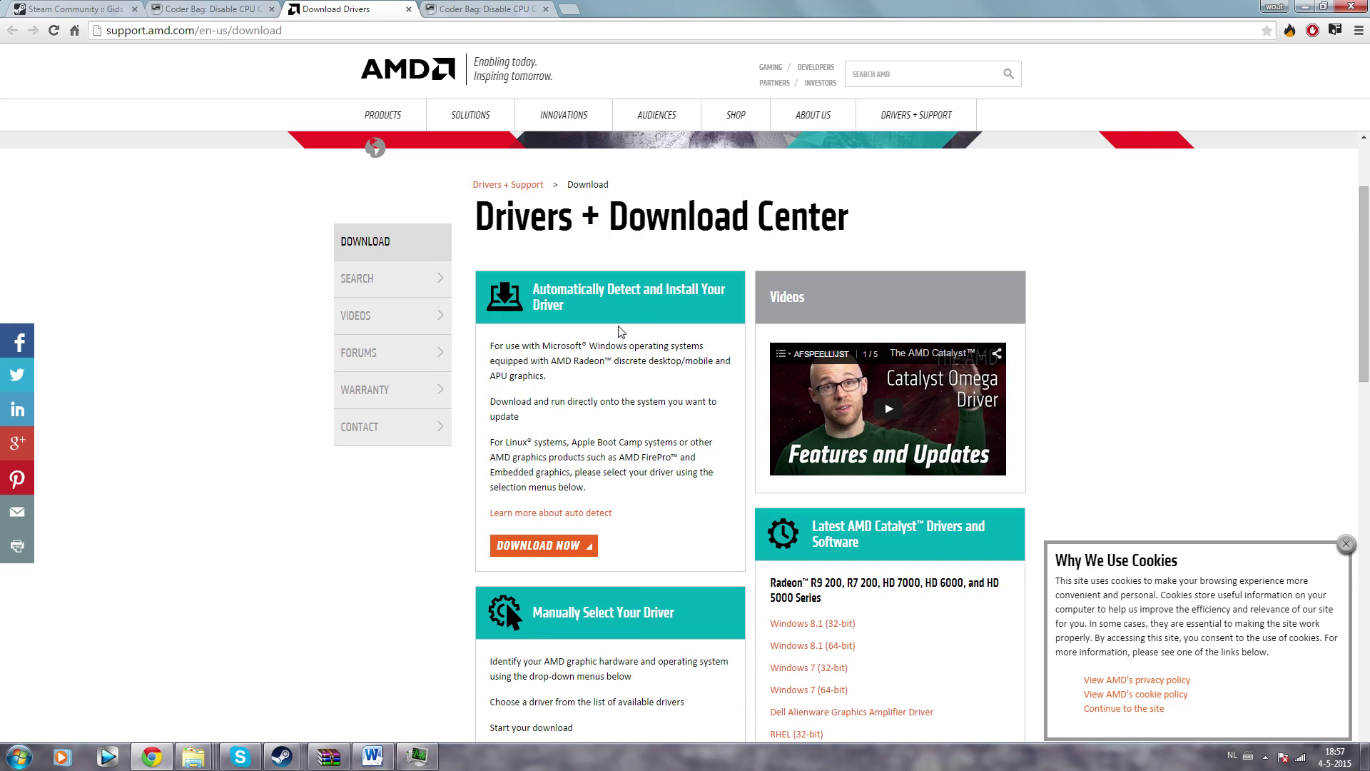
{"action": "left_click", "coordinate": [570, 547]}
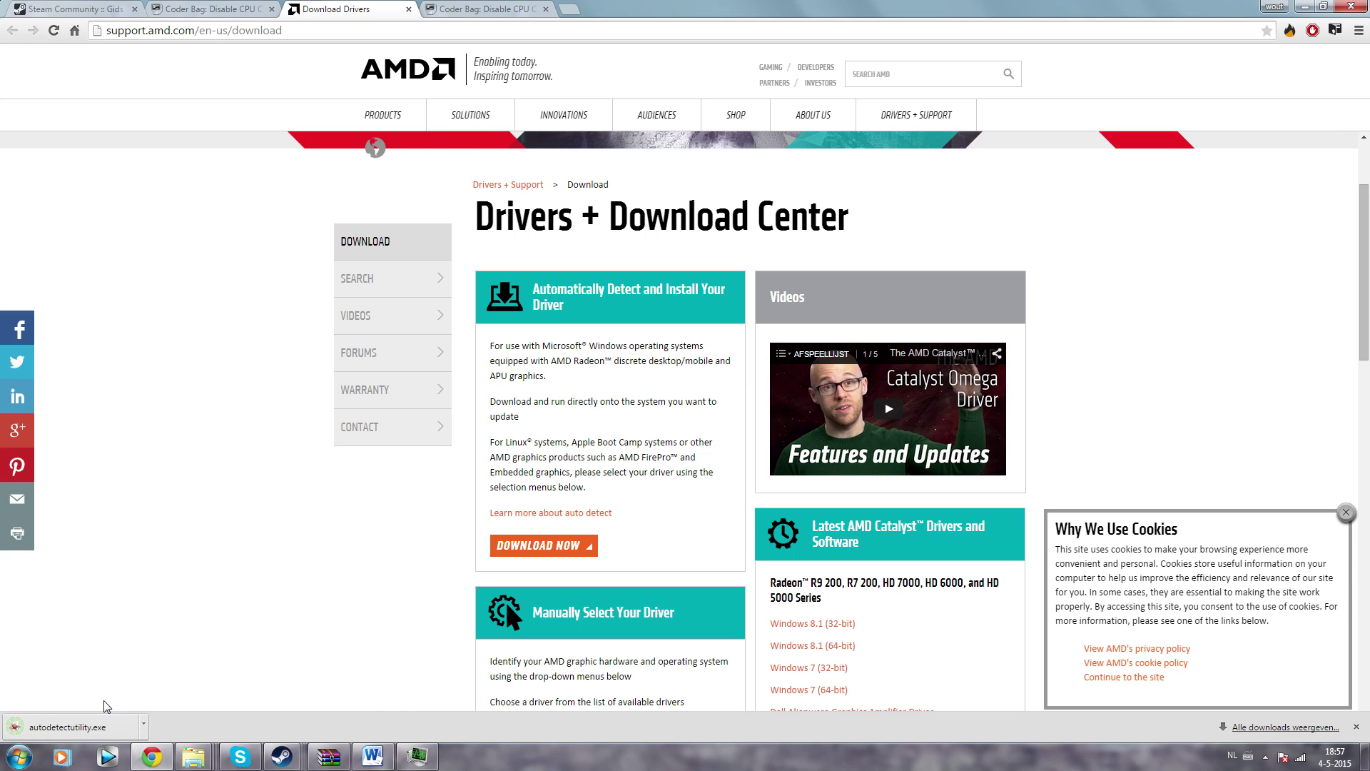
{"action": "left_click", "coordinate": [75, 726]}
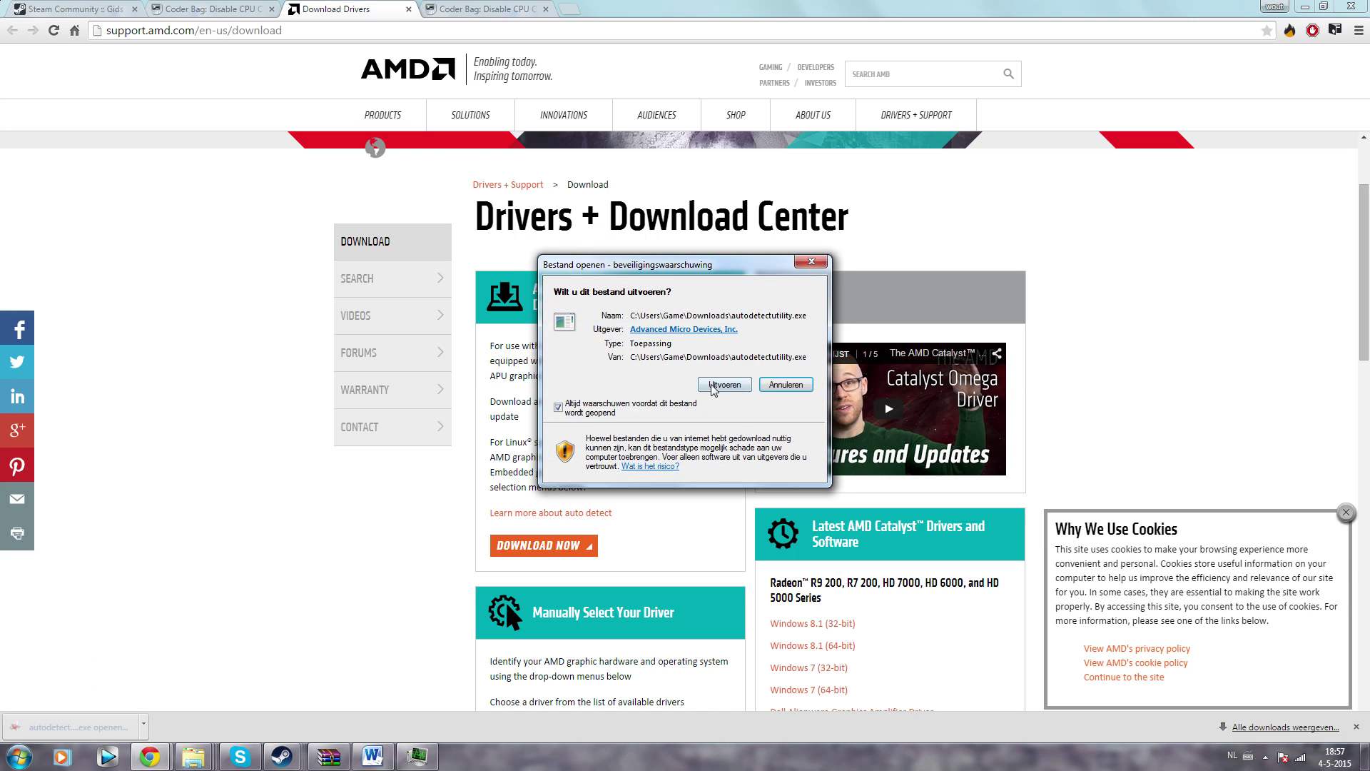
{"action": "left_click", "coordinate": [724, 384]}
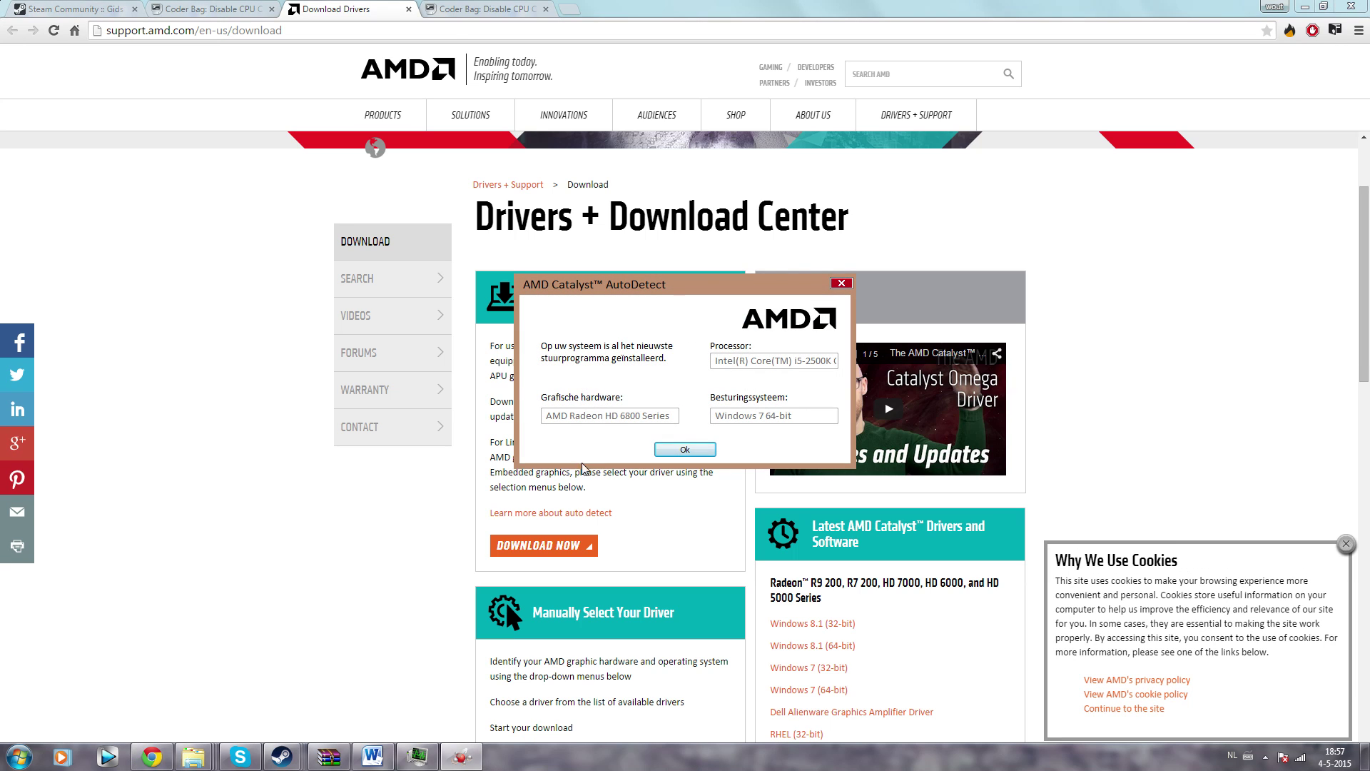
{"action": "left_click", "coordinate": [684, 451]}
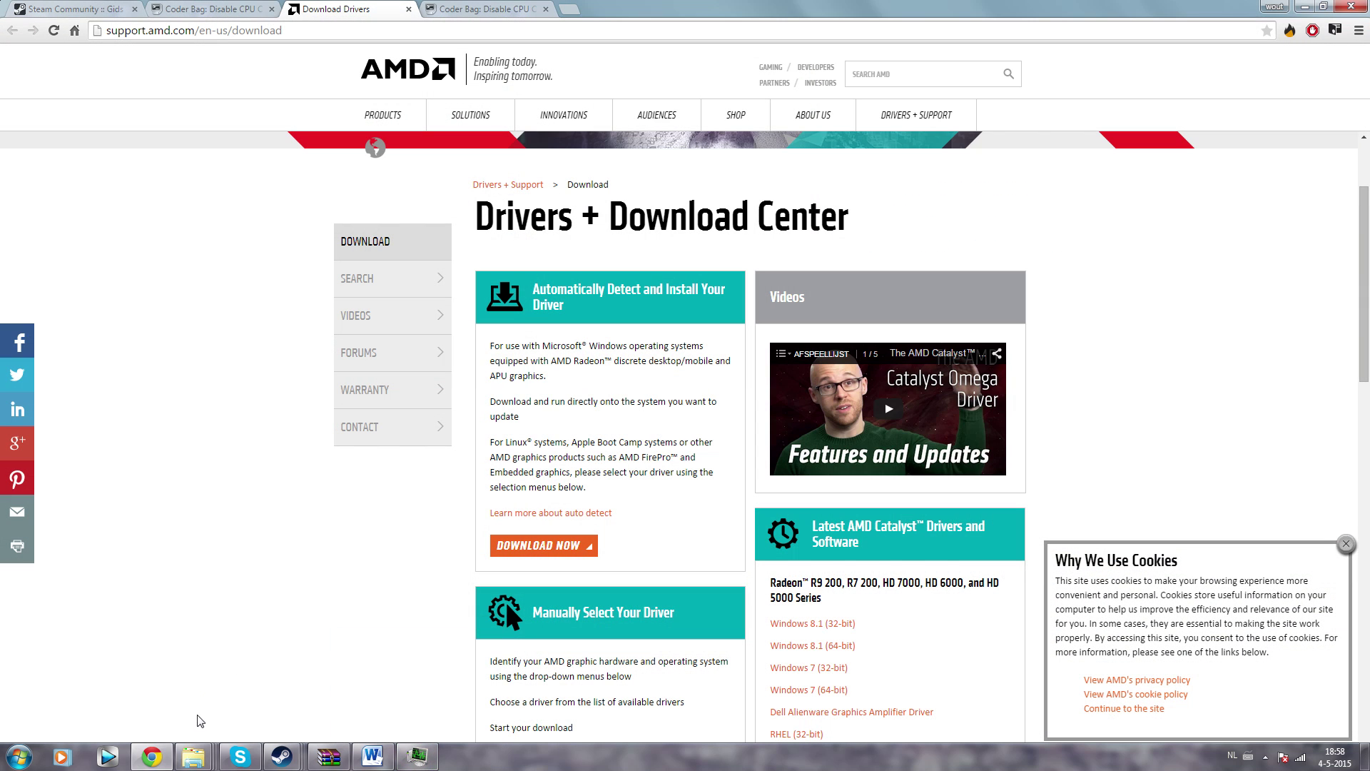
Bring up the ttte folder alongside the Coder Bag CPU core parking guide
{"action": "left_click", "coordinate": [193, 760]}
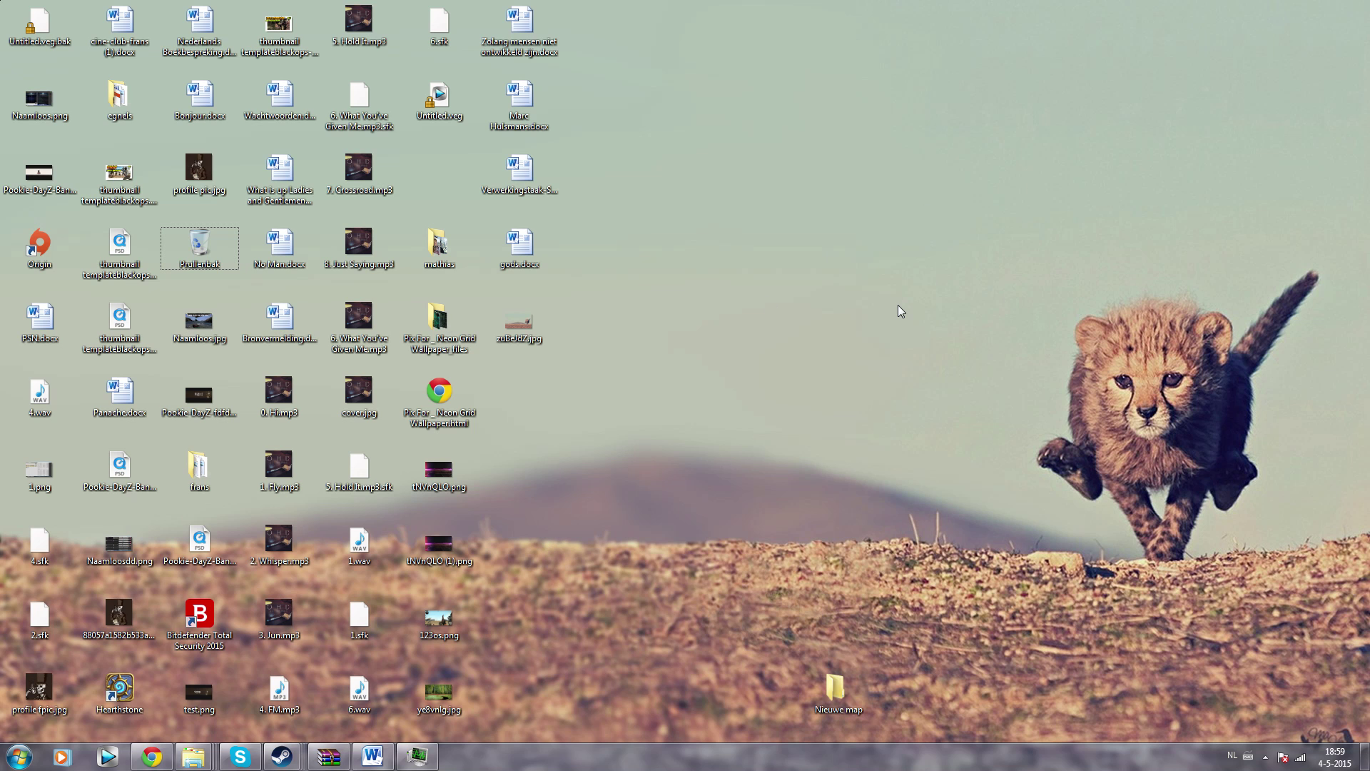
{"action": "left_click", "coordinate": [153, 757]}
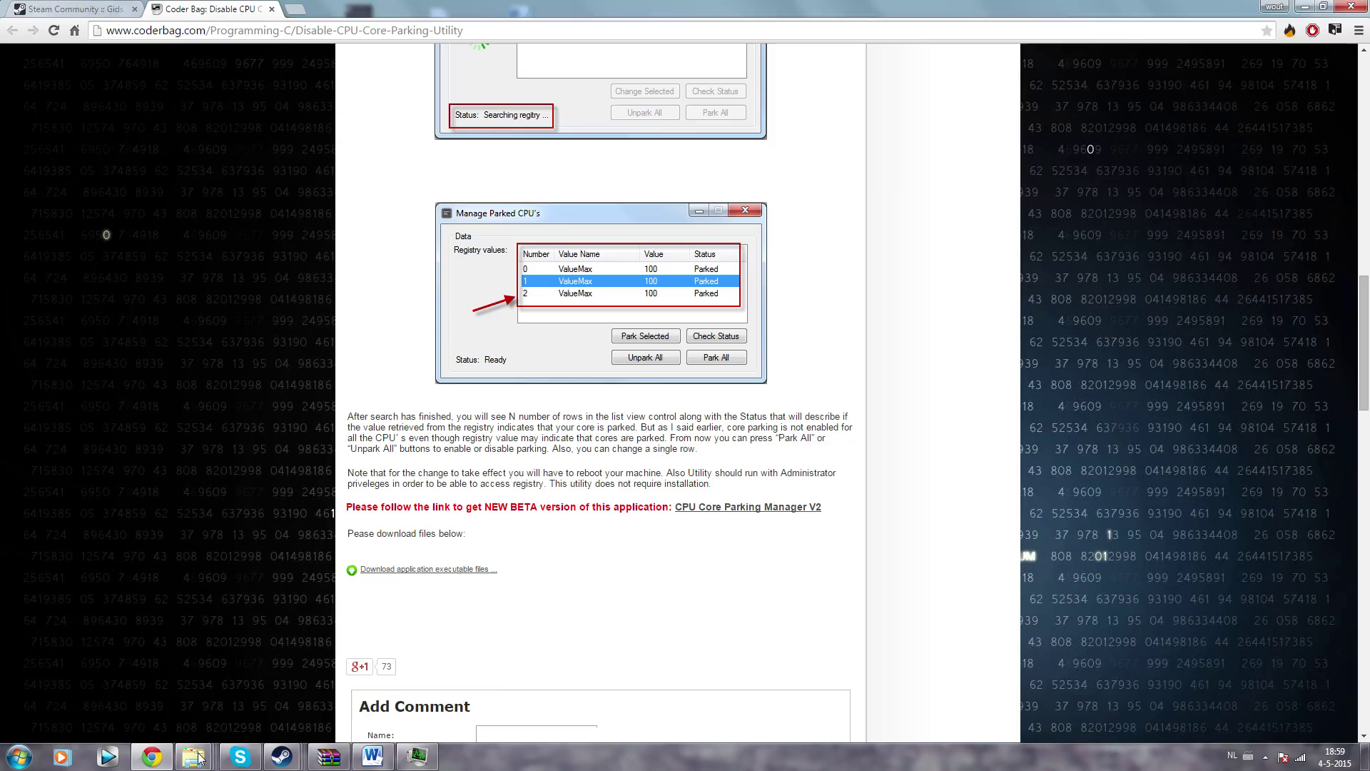
{"action": "mouse_move", "coordinate": [193, 757]}
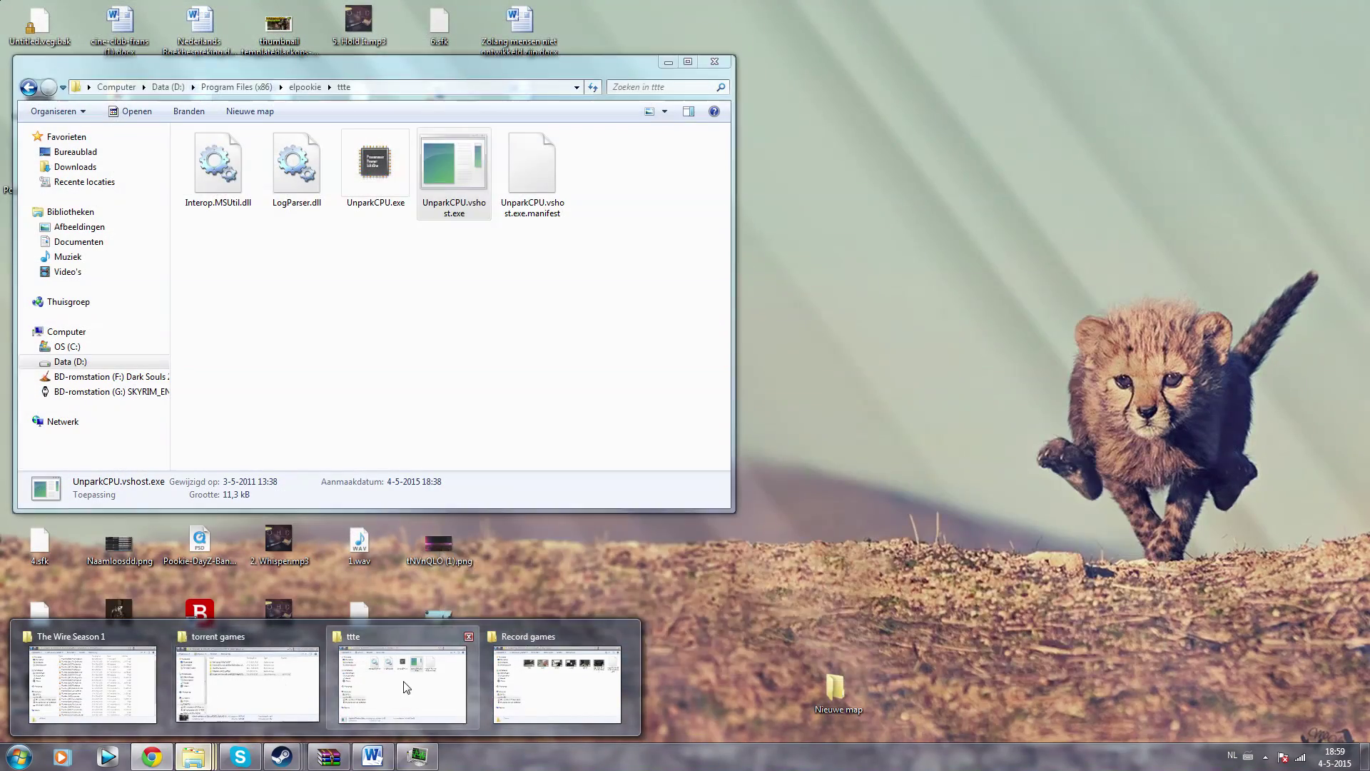
Run UnparkCPU.exe from the maximized ttte folder, unpark all three cores, and close it
{"action": "left_click", "coordinate": [404, 686]}
{"action": "double_click", "coordinate": [443, 29]}
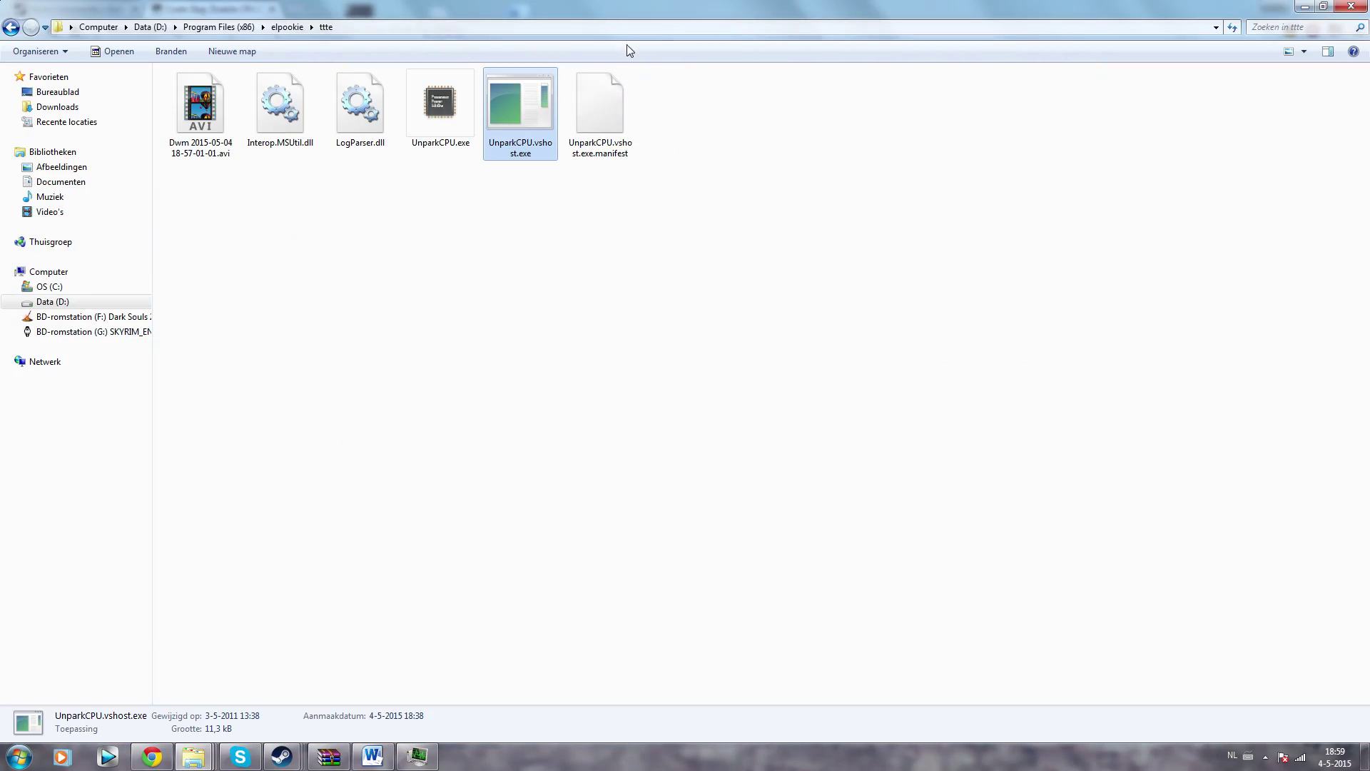
{"action": "left_click", "coordinate": [690, 198]}
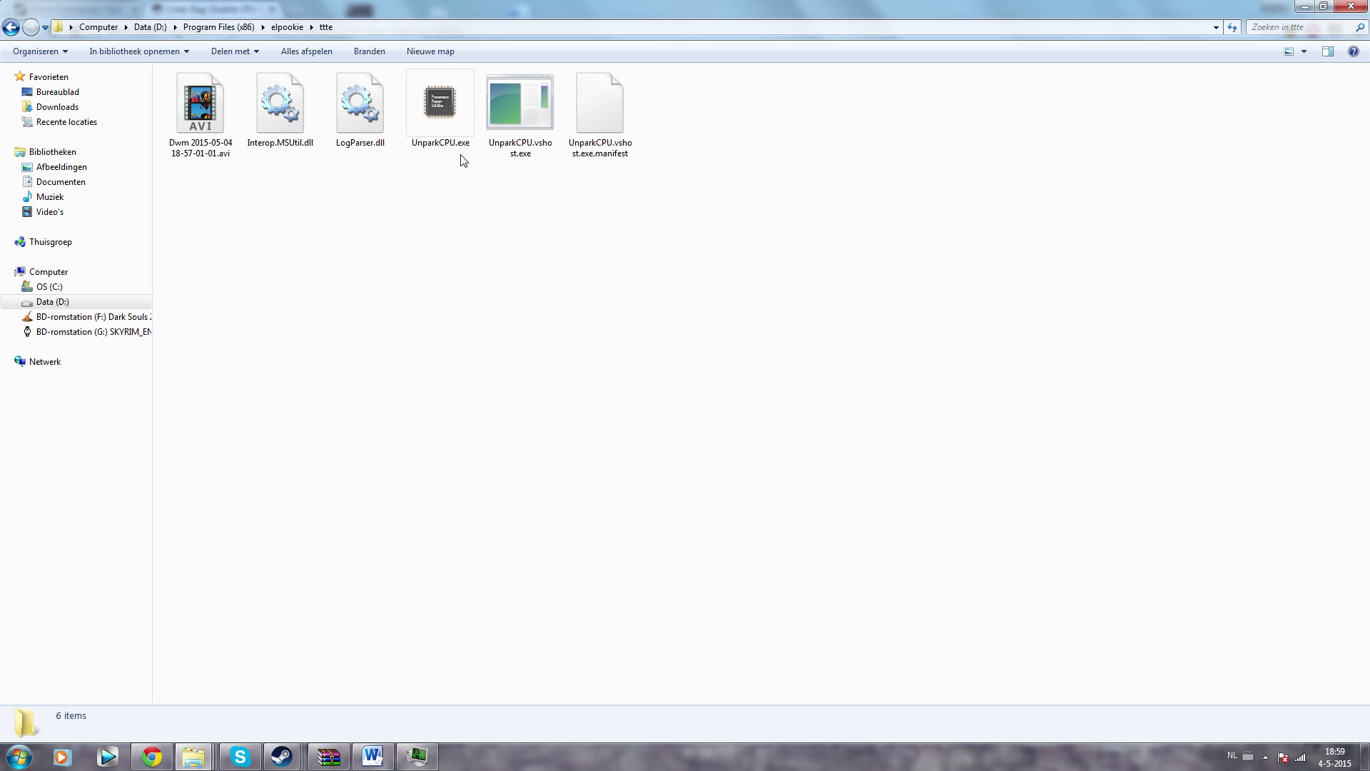
{"action": "left_click", "coordinate": [455, 109]}
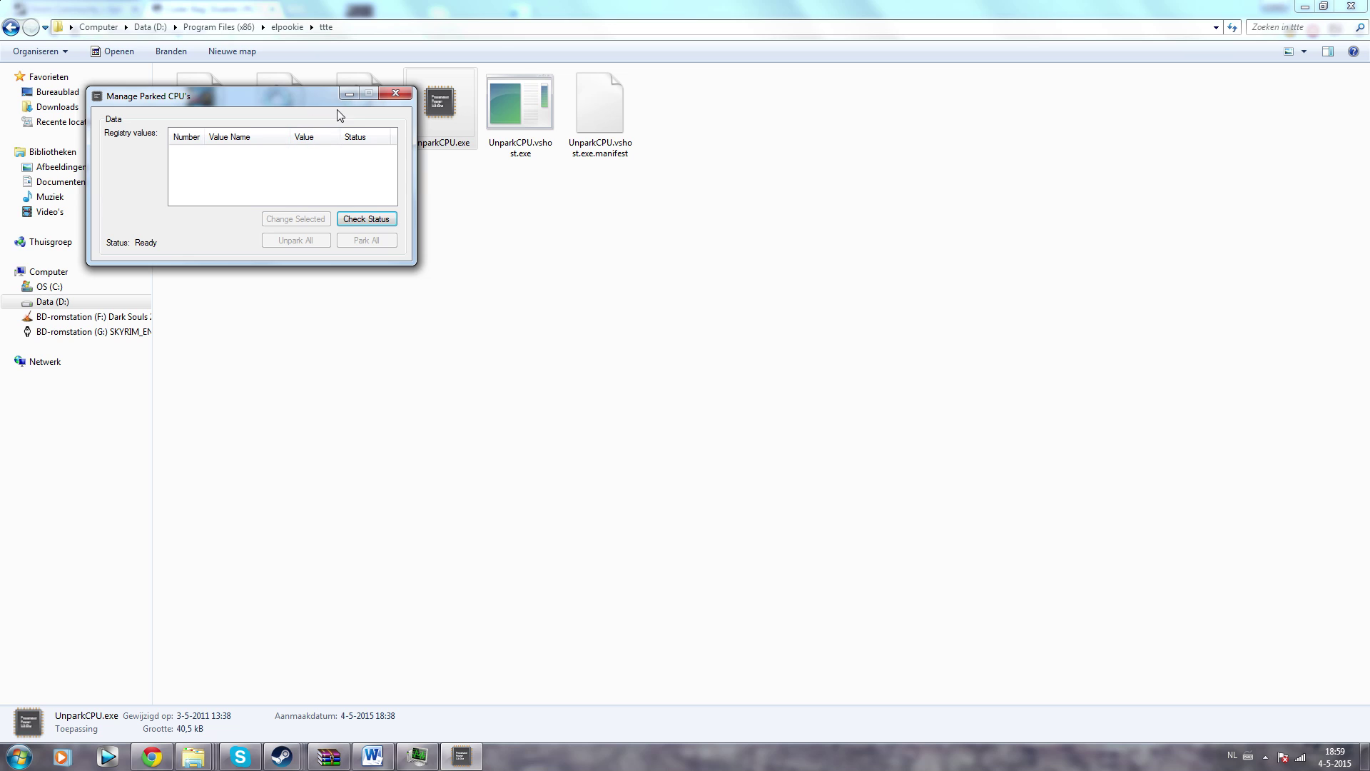
{"action": "left_click_drag", "start_coordinate": [338, 114], "coordinate": [777, 277]}
{"action": "left_click", "coordinate": [805, 381]}
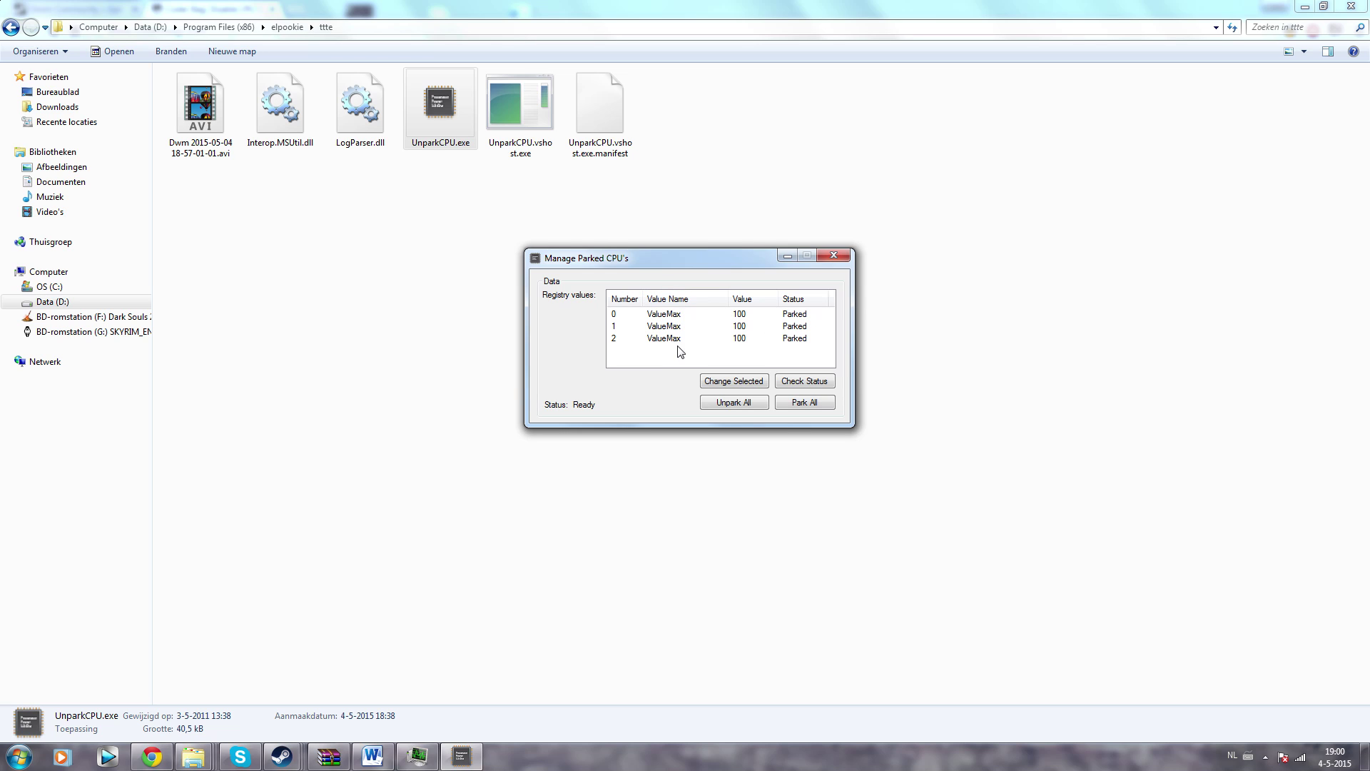
{"action": "left_click", "coordinate": [728, 408]}
{"action": "left_click", "coordinate": [835, 255]}
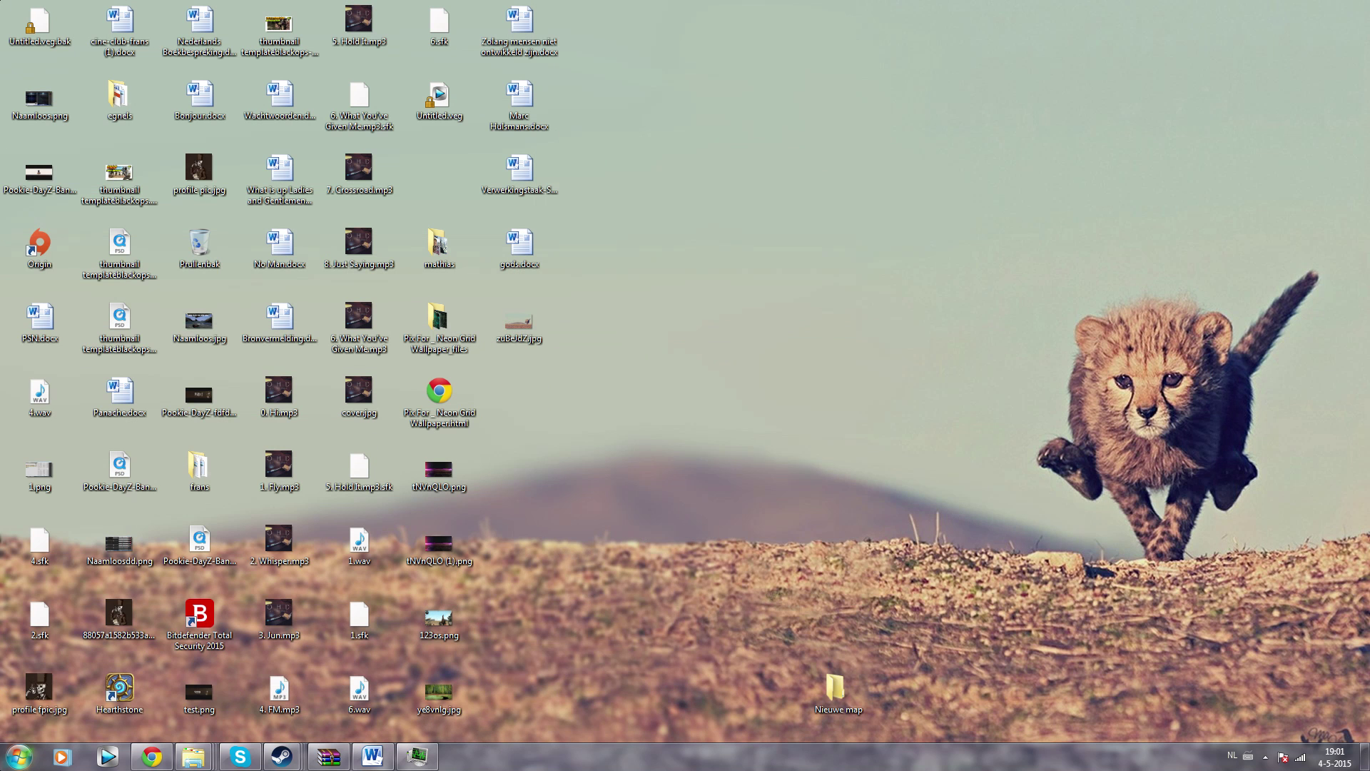
Bring up Steam's game library in a maximized window
{"action": "left_click", "coordinate": [19, 757]}
{"action": "left_click", "coordinate": [64, 228]}
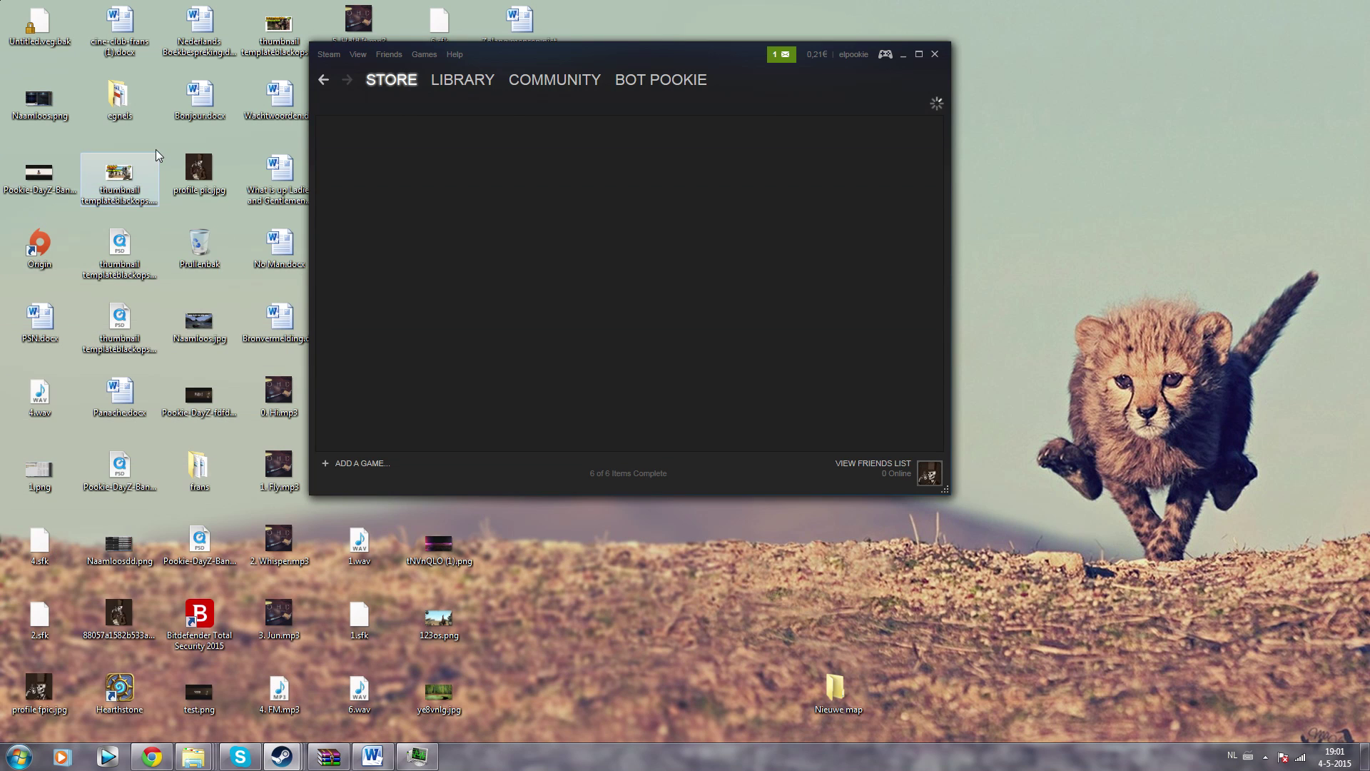
{"action": "left_click", "coordinate": [469, 85]}
{"action": "mouse_move", "coordinate": [662, 45]}
{"action": "left_mouse_down"}
{"action": "mouse_move", "coordinate": [674, 66]}
{"action": "mouse_move", "coordinate": [813, 4]}
{"action": "left_mouse_up"}
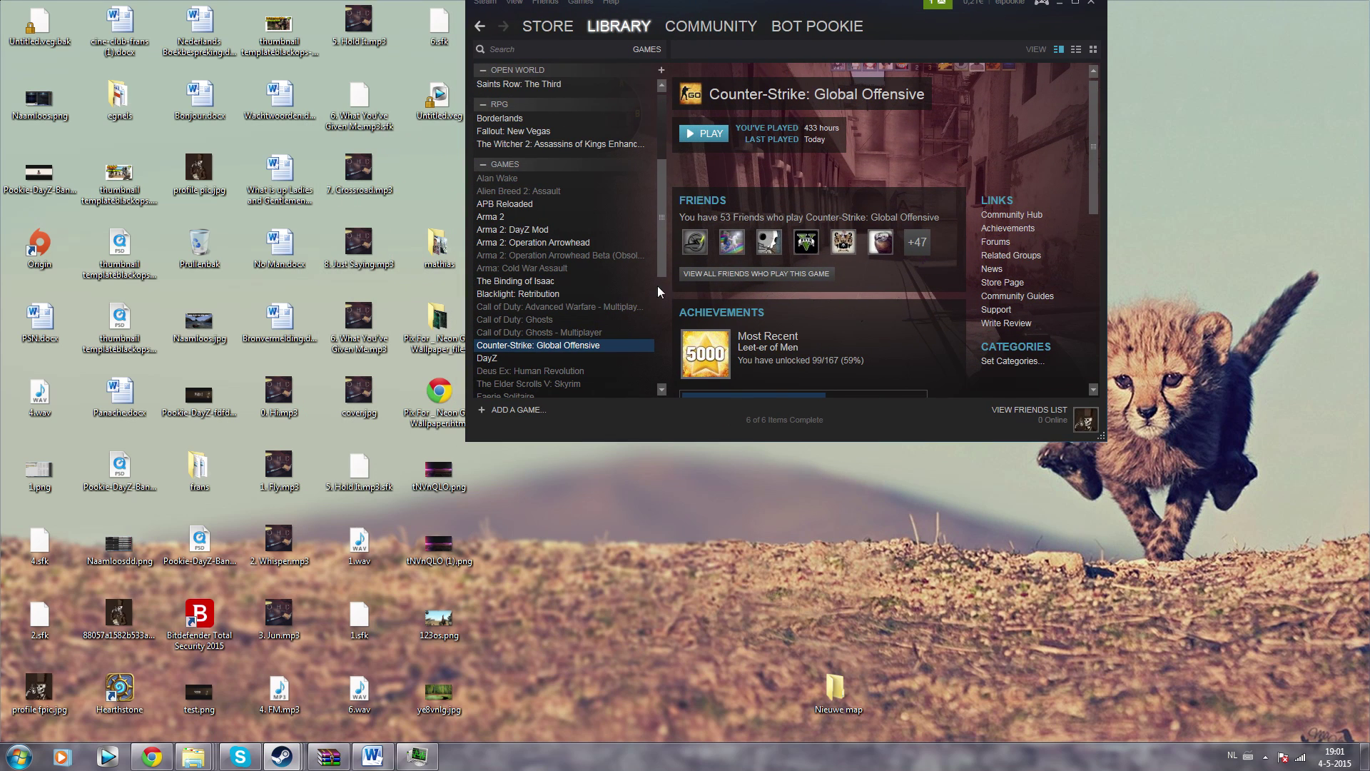
{"action": "left_click", "coordinate": [1070, 12]}
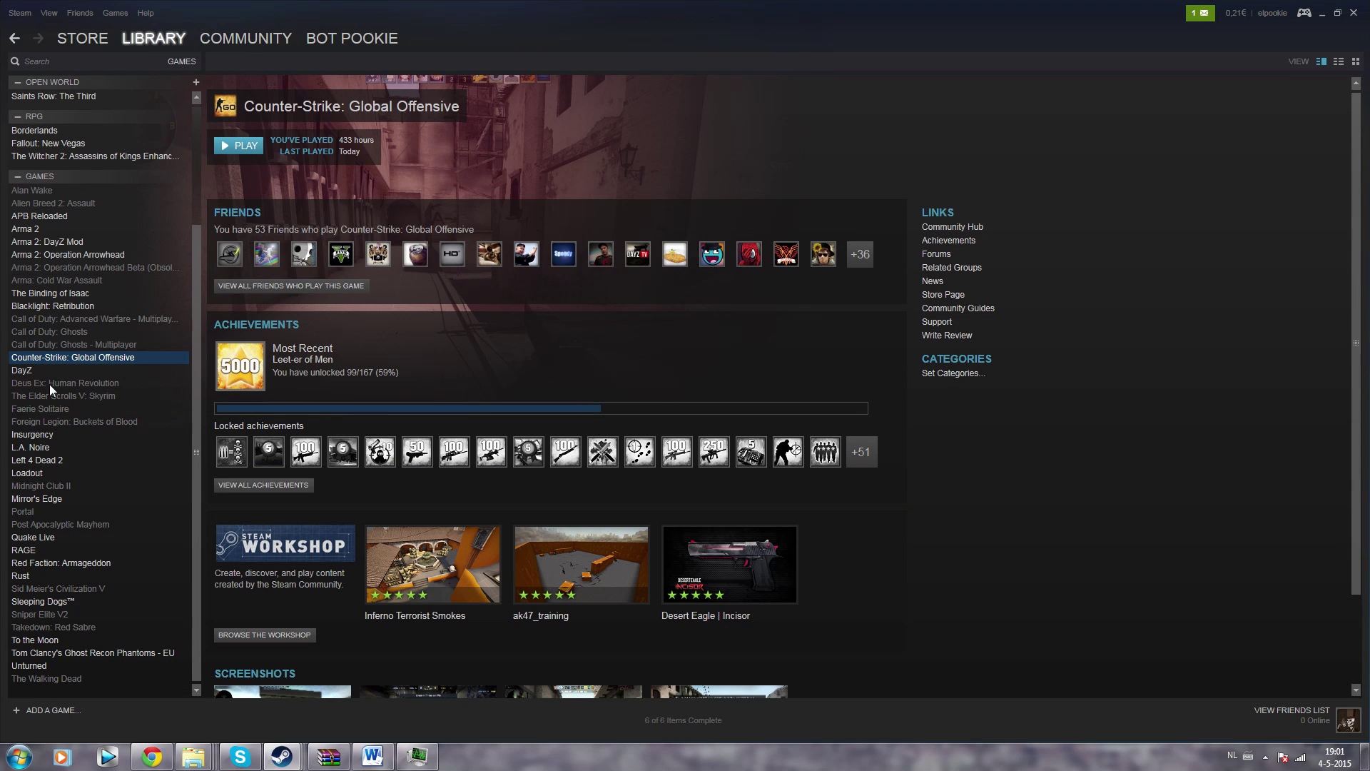
Set CS:GO's launch options to '-high -threads x -nod3d9ex -nojoy'
{"action": "right_click", "coordinate": [95, 357]}
{"action": "left_click", "coordinate": [130, 559]}
{"action": "left_click", "coordinate": [597, 339]}
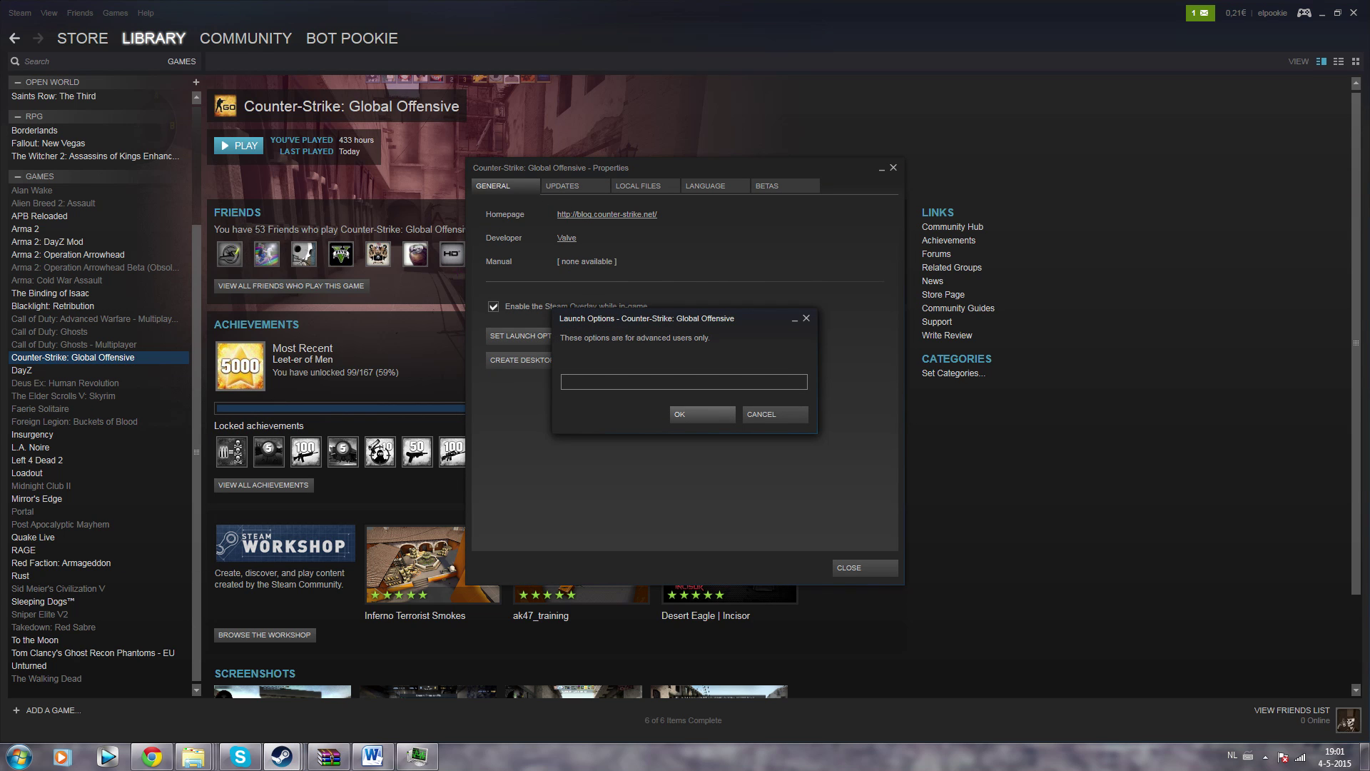
{"action": "type", "text": "-high -threads x -nod3d9ex -nojoy"}
{"action": "key", "text": "ctrl+shift+Escape"}
Check Task Manager's performance graphs to confirm the CPU has four cores
{"action": "left_click", "coordinate": [907, 47]}
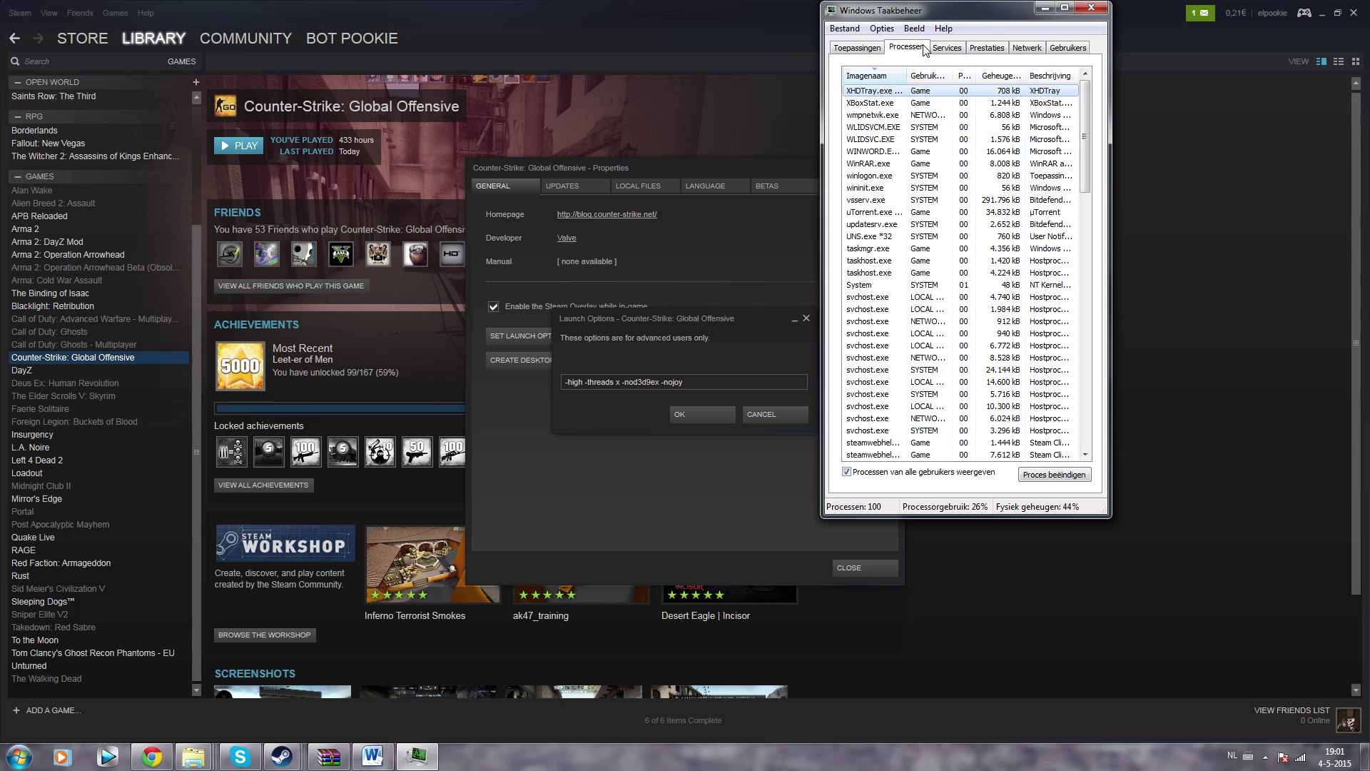
{"action": "left_click", "coordinate": [988, 49]}
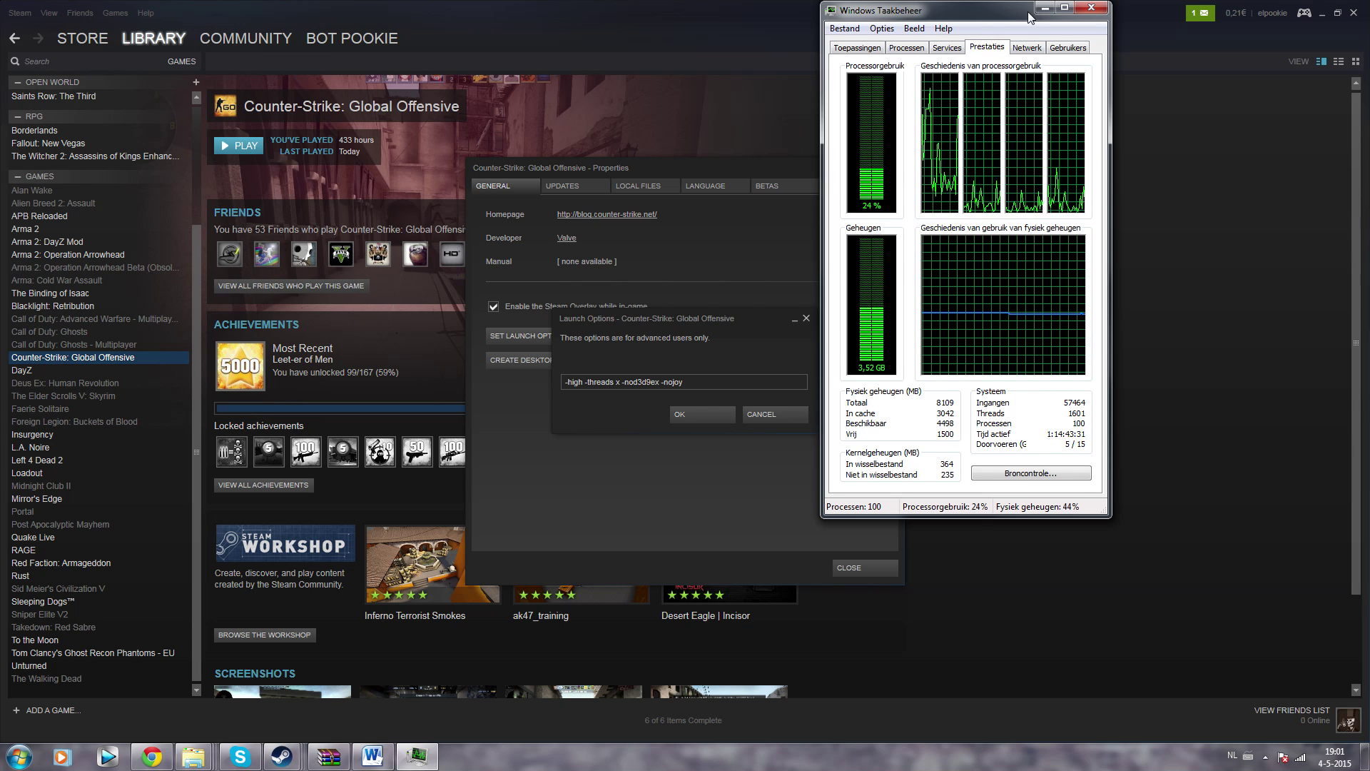
{"action": "left_click_drag", "start_coordinate": [1029, 18], "coordinate": [958, 79]}
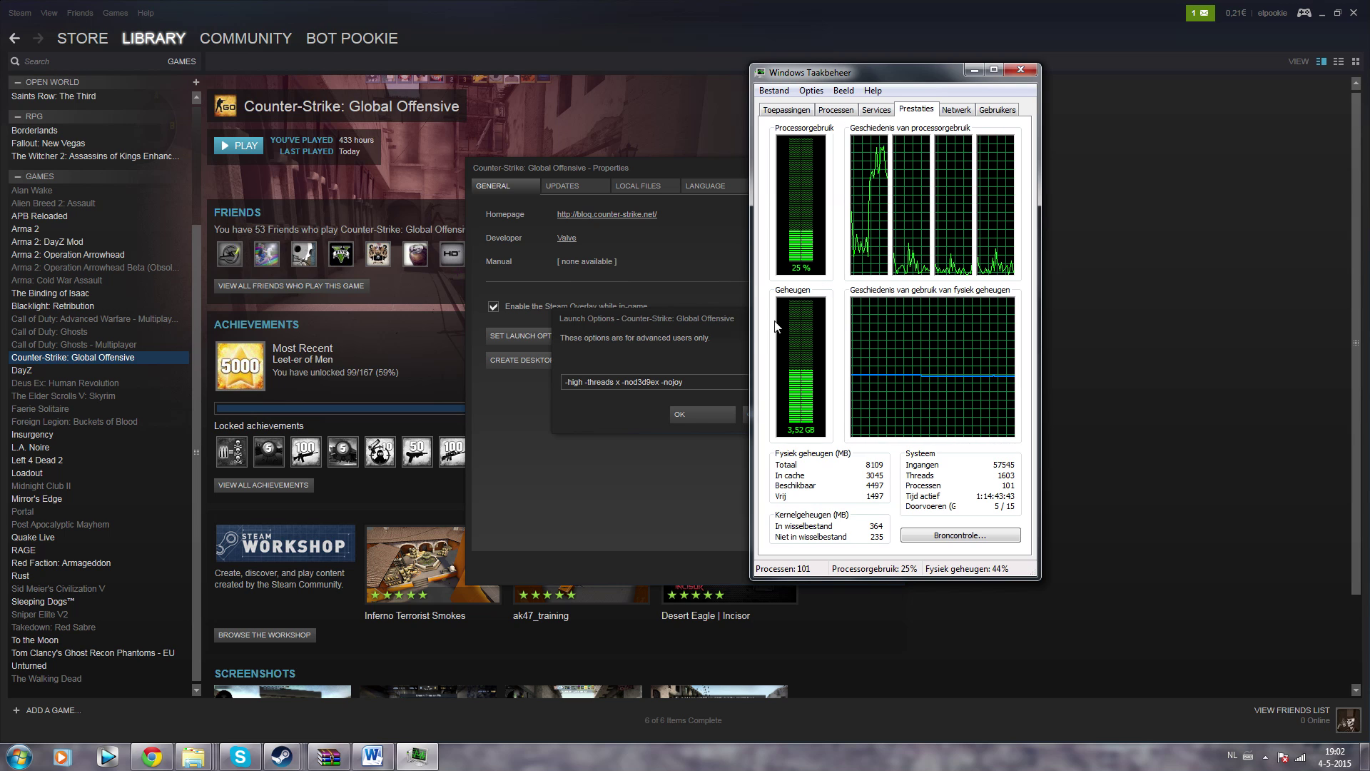
Change '-threads x' to '-threads 4', close Task Manager, and confirm the launch options
{"action": "left_click", "coordinate": [633, 382]}
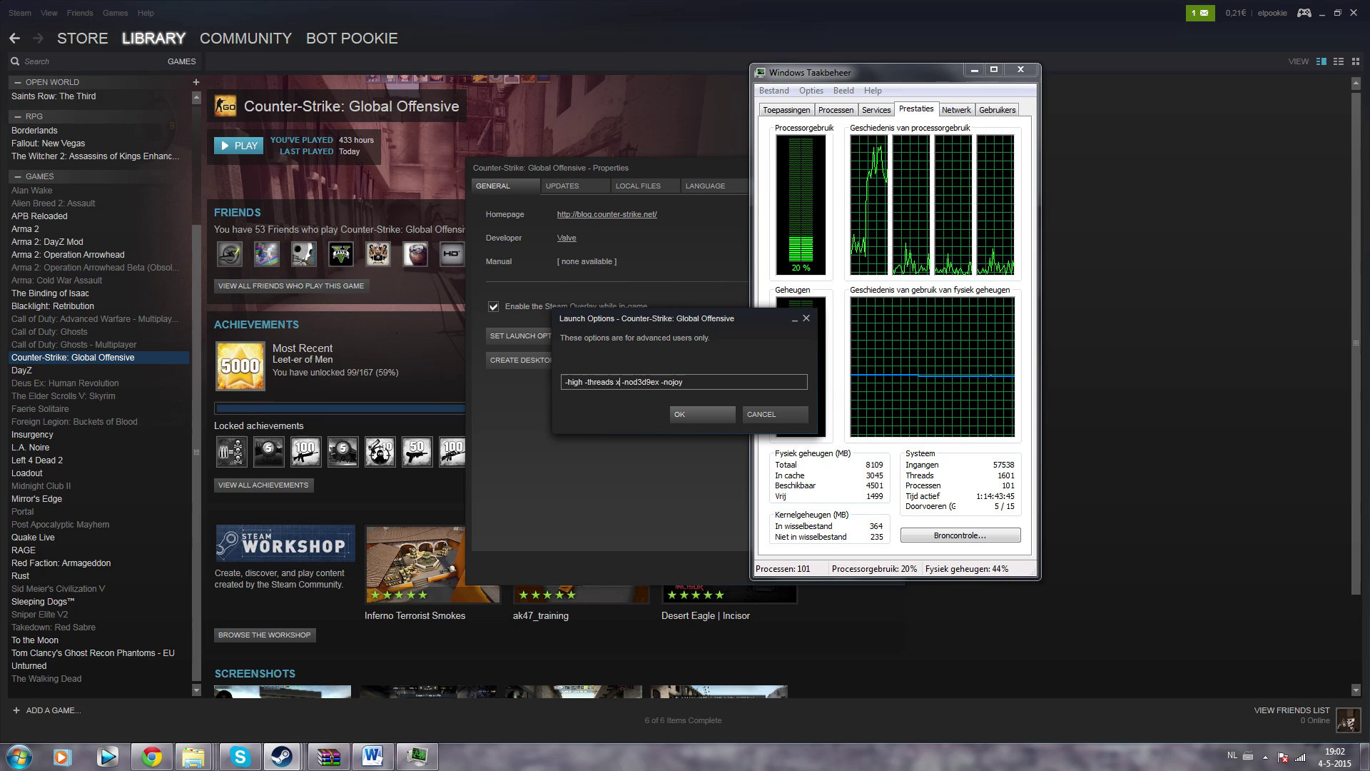
{"action": "key", "text": "BackSpace"}
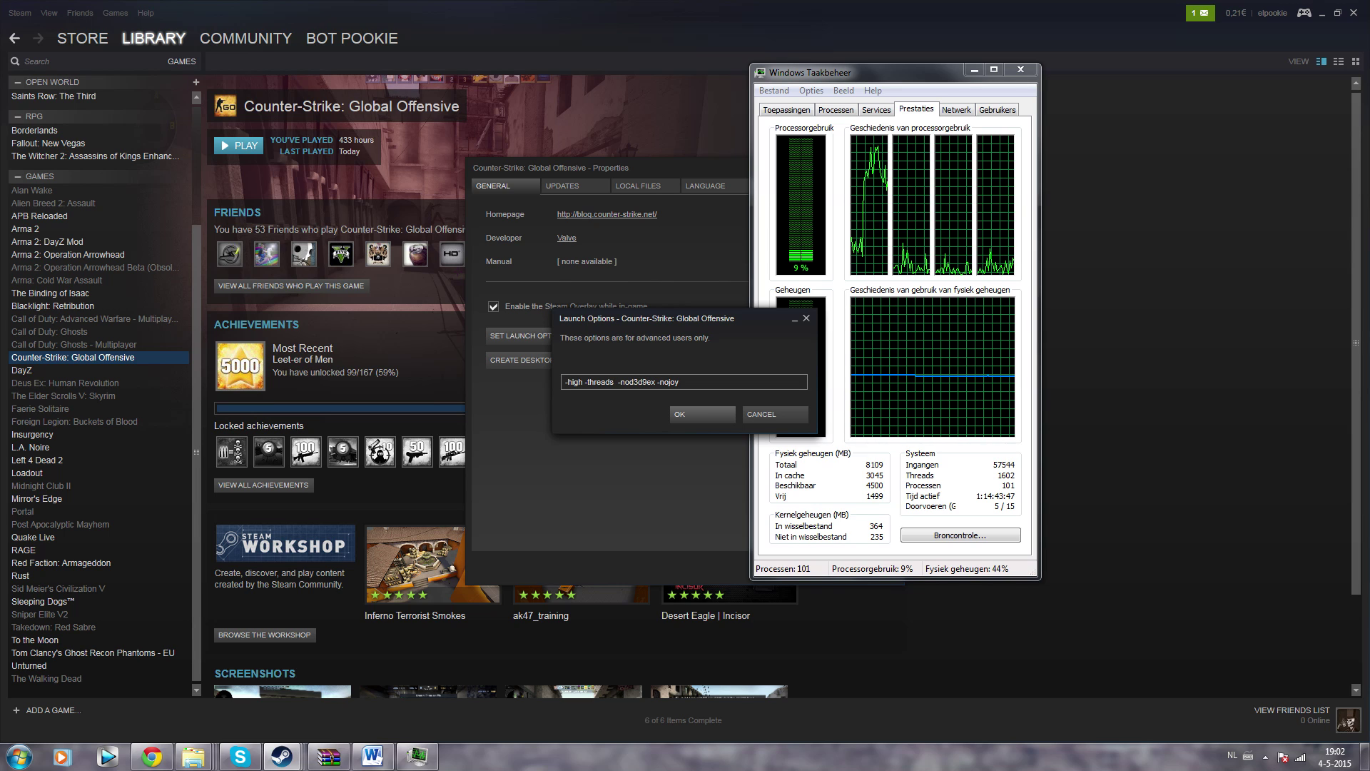
{"action": "type", "text": "4"}
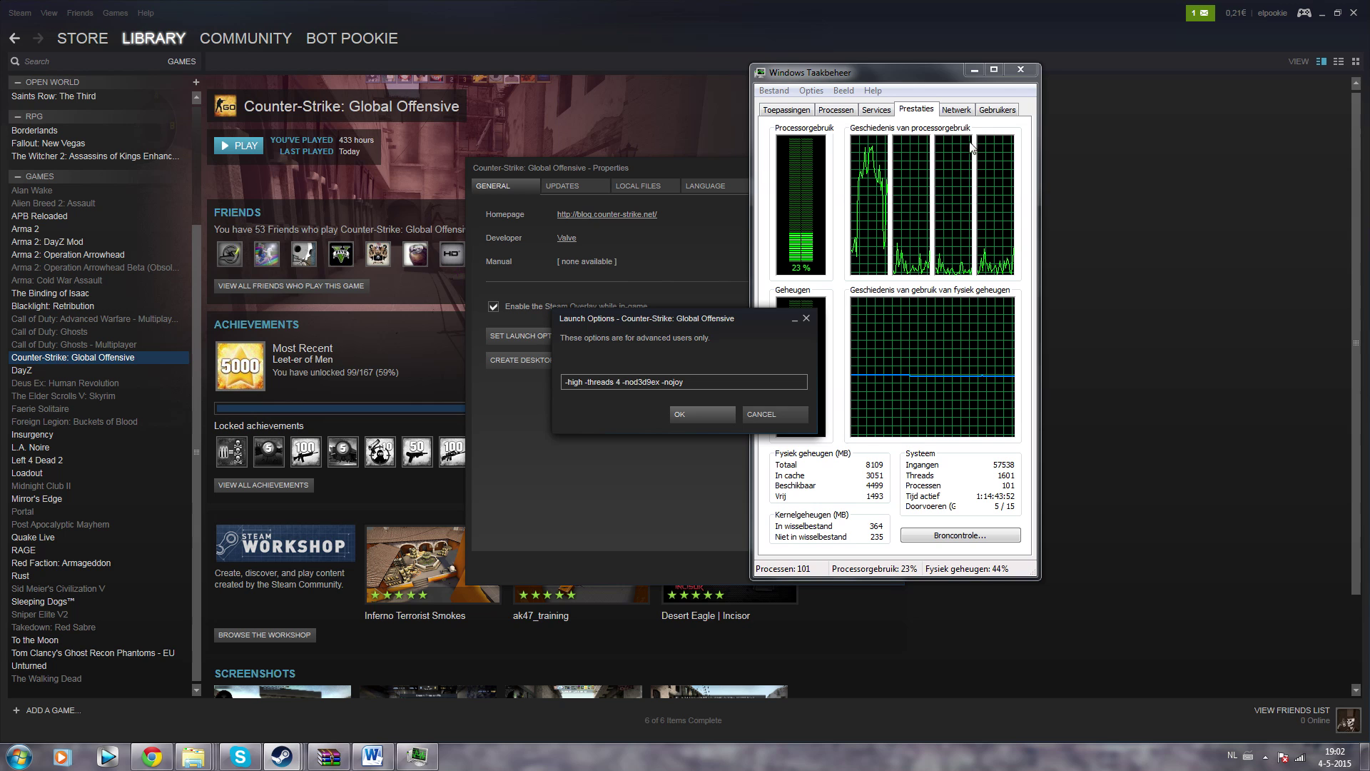
{"action": "left_click", "coordinate": [1021, 70]}
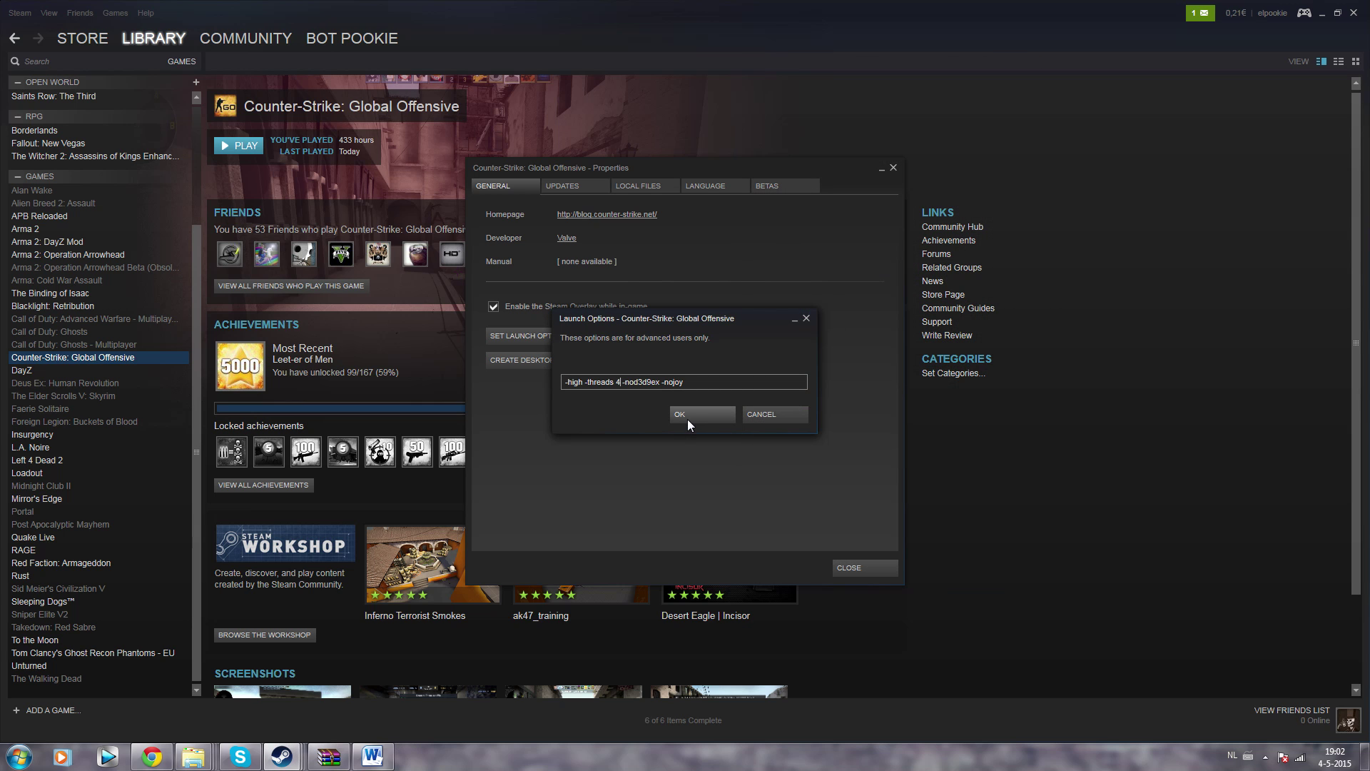
{"action": "left_click", "coordinate": [690, 413]}
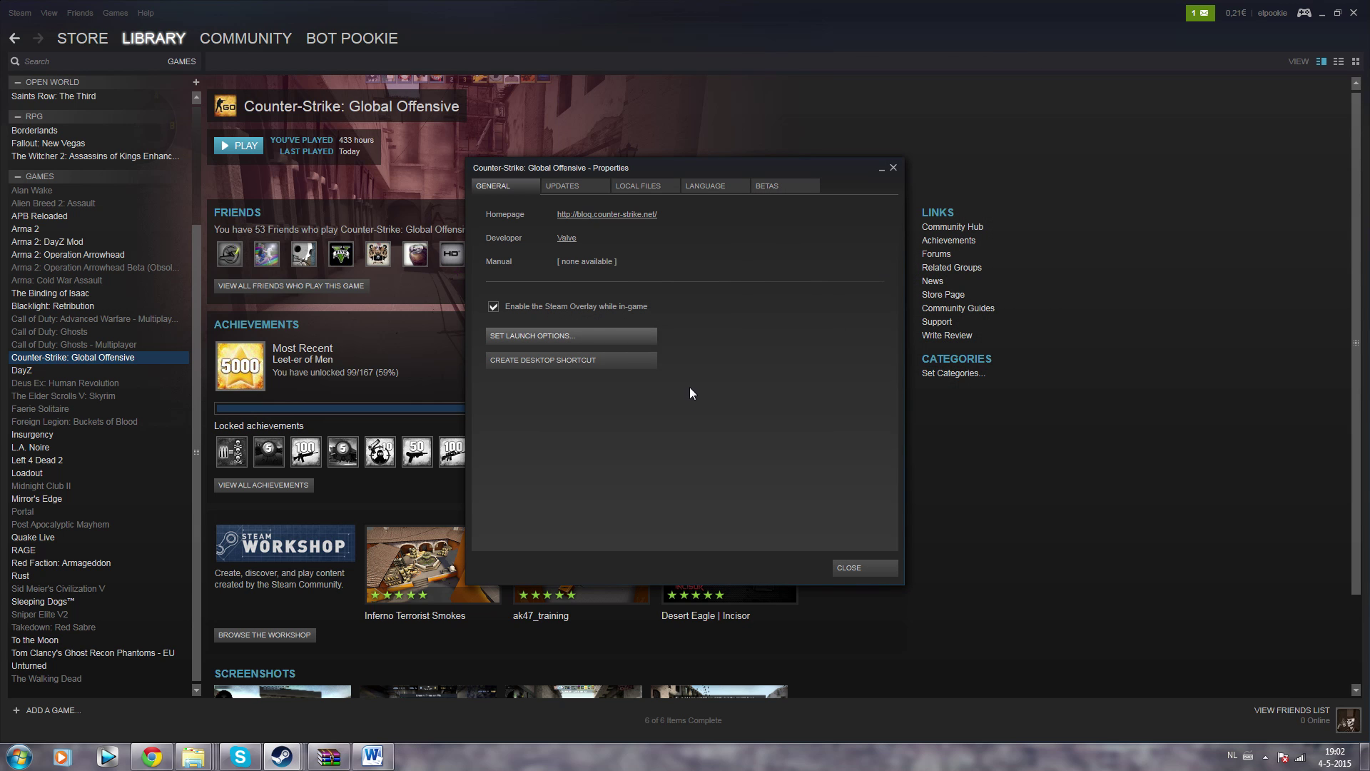
Close Steam Properties and apply the Windows 7 Basic theme from desktop Personalization
{"action": "left_click", "coordinate": [895, 168]}
{"action": "left_click", "coordinate": [1365, 757]}
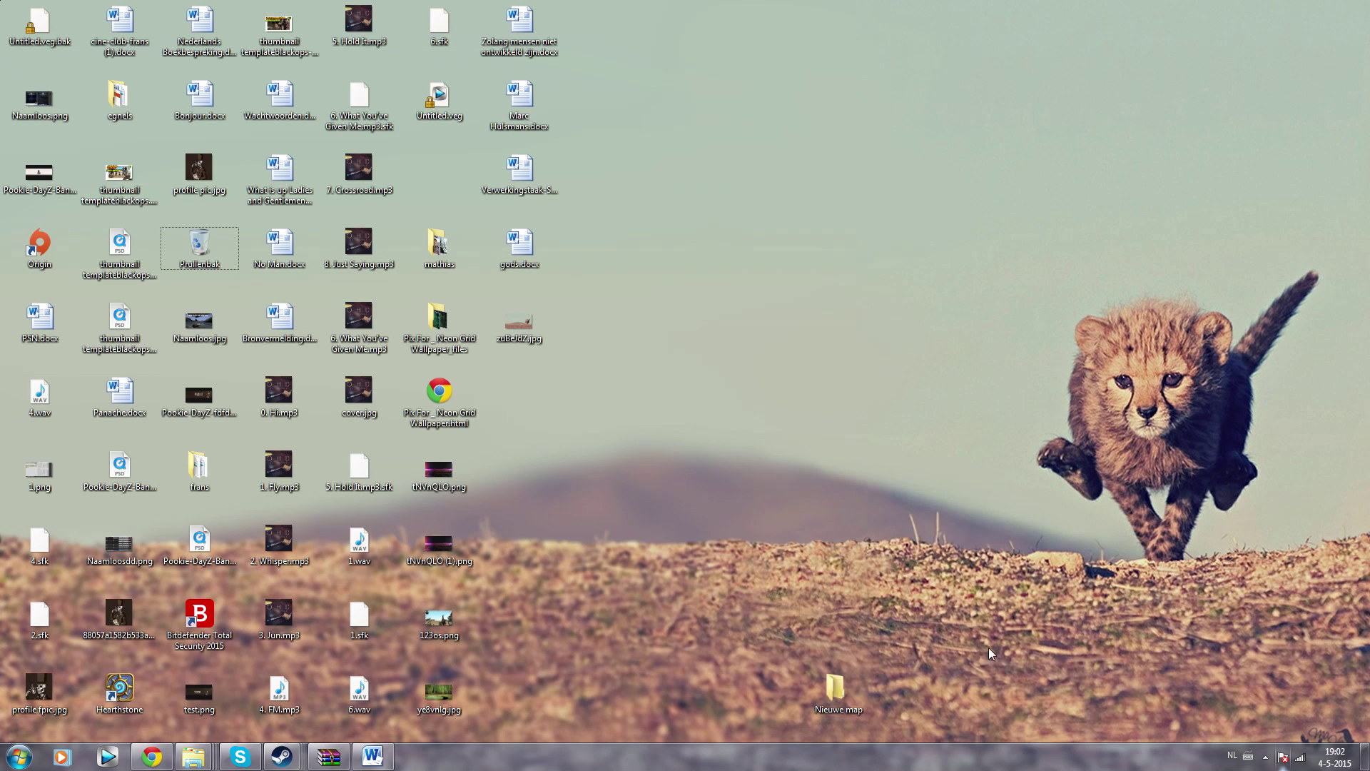
{"action": "right_click", "coordinate": [730, 230]}
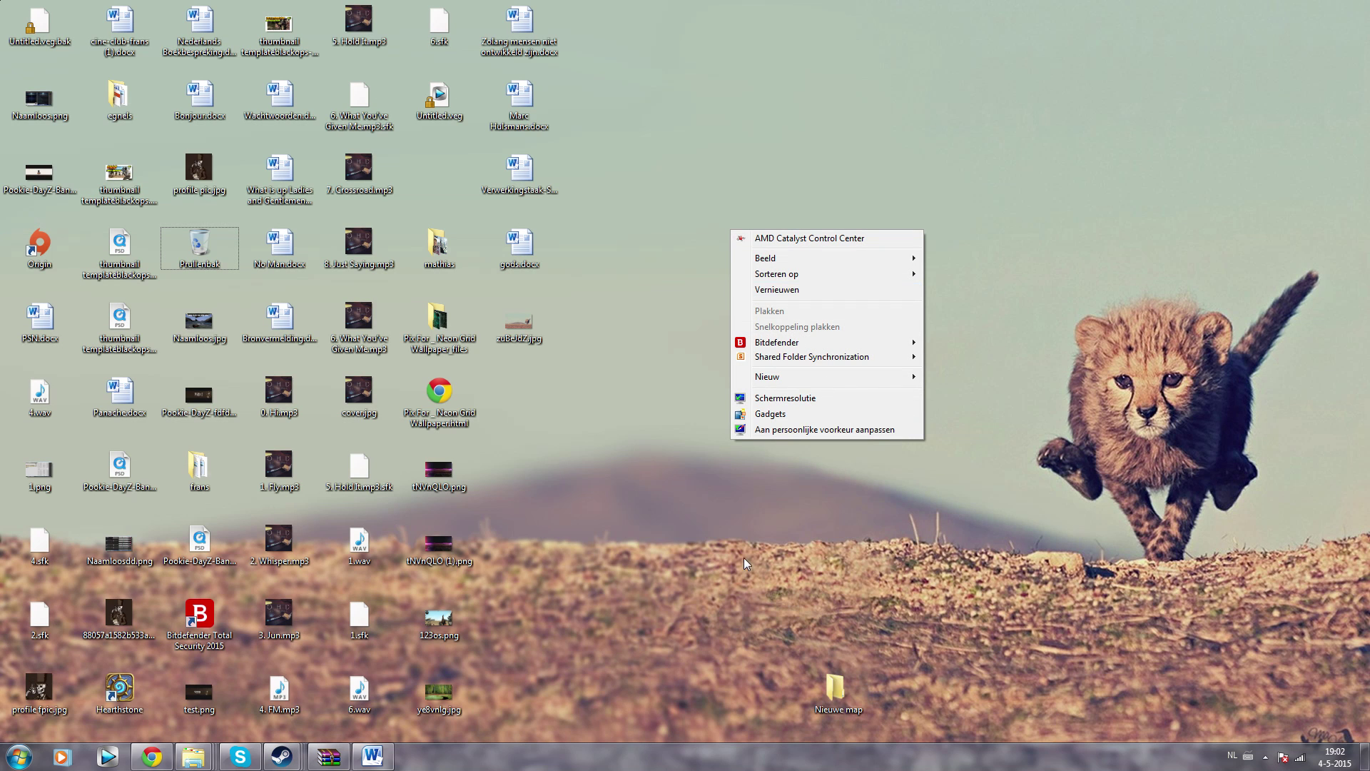
{"action": "left_click", "coordinate": [778, 432]}
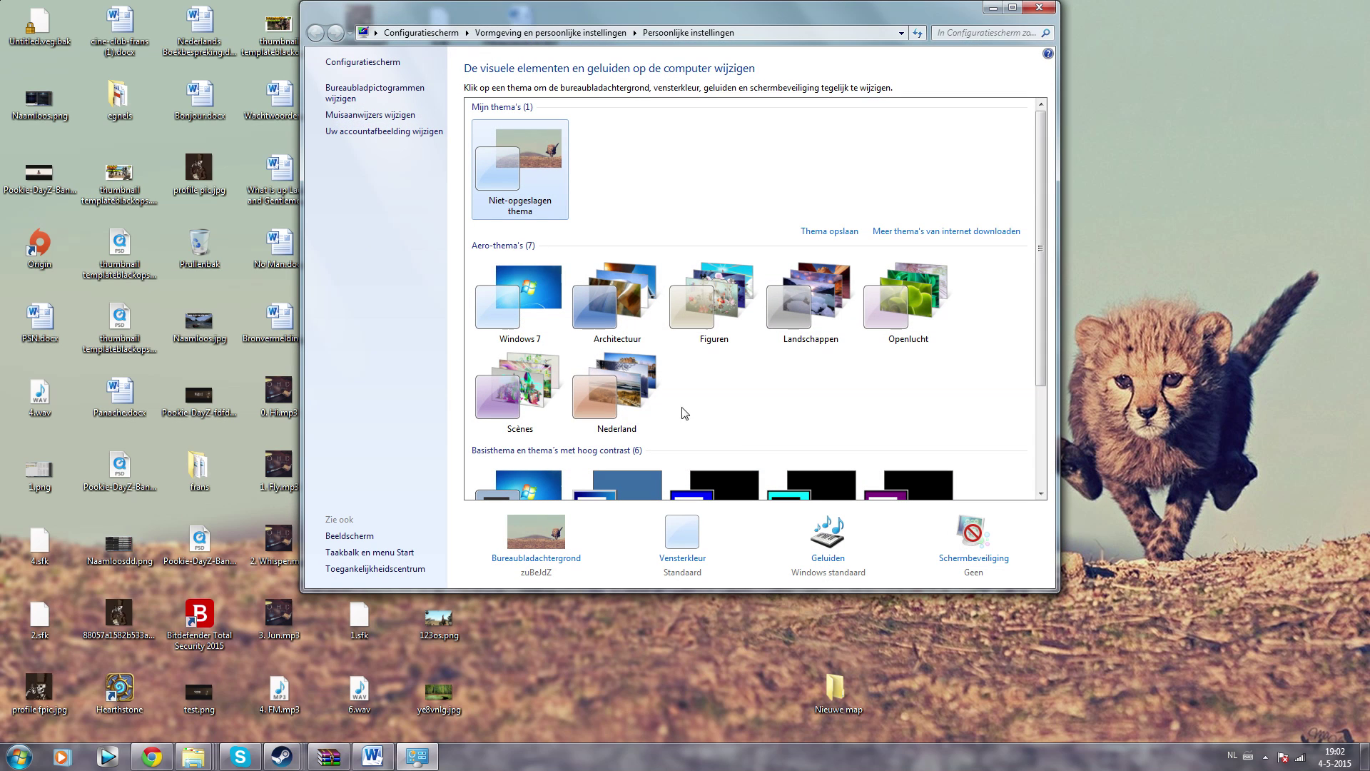
{"action": "scroll", "coordinate": [587, 279], "scroll_direction": "down", "scroll_amount": 2}
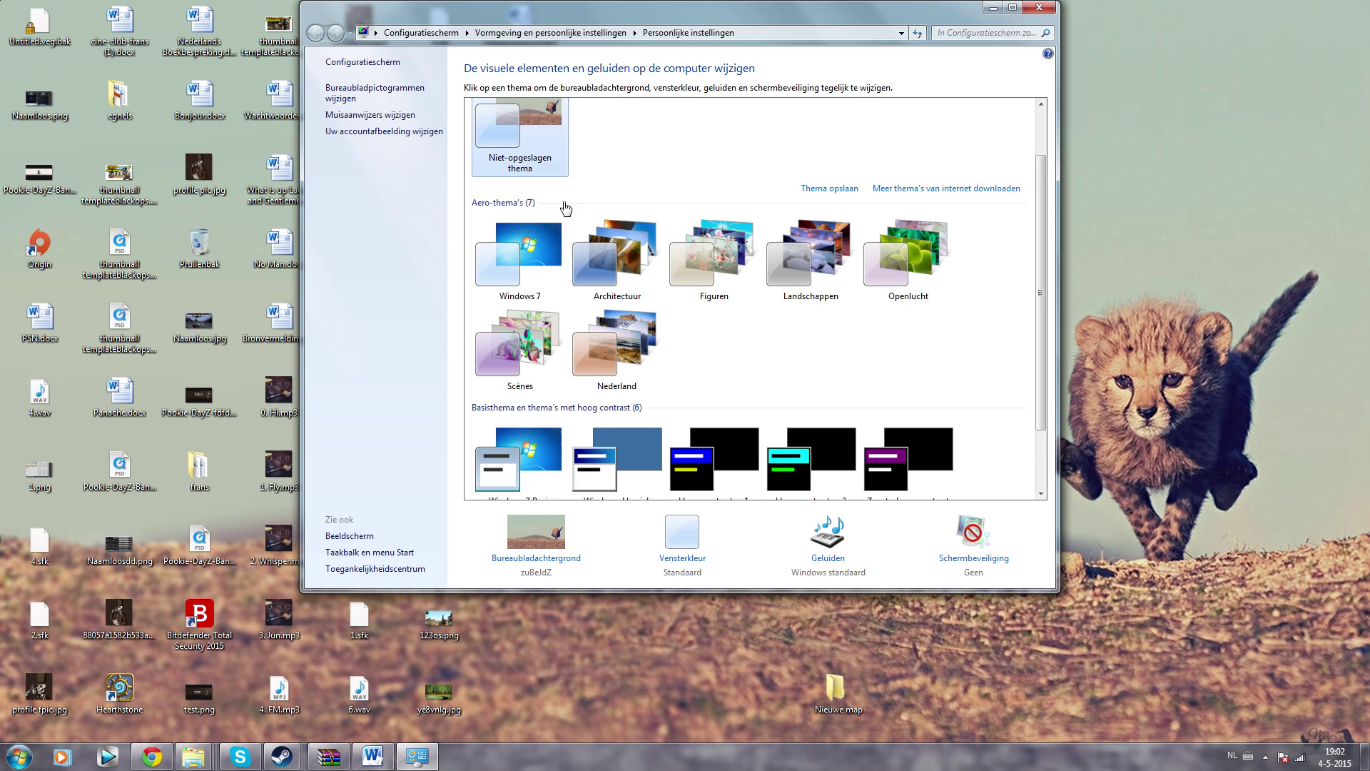
{"action": "scroll", "coordinate": [546, 392], "scroll_direction": "down", "scroll_amount": 1}
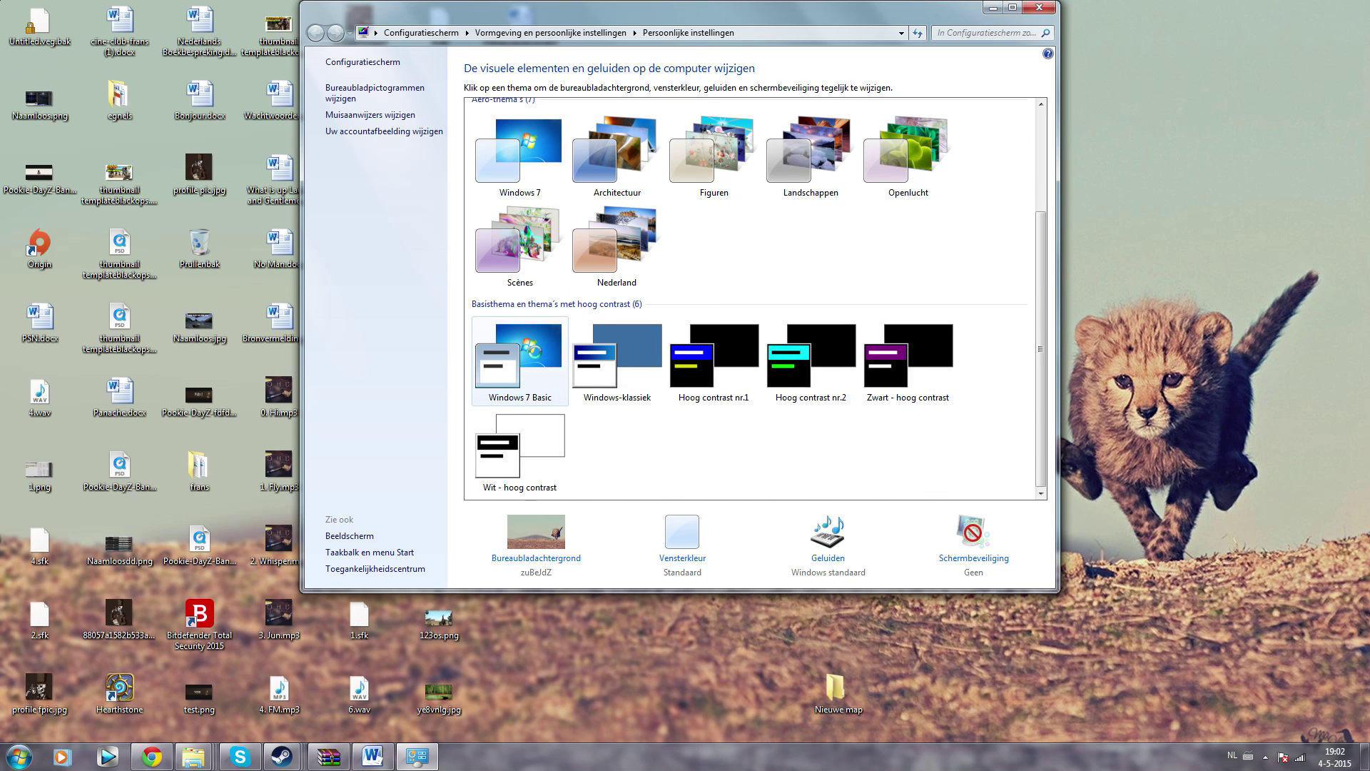
{"action": "left_click", "coordinate": [538, 360]}
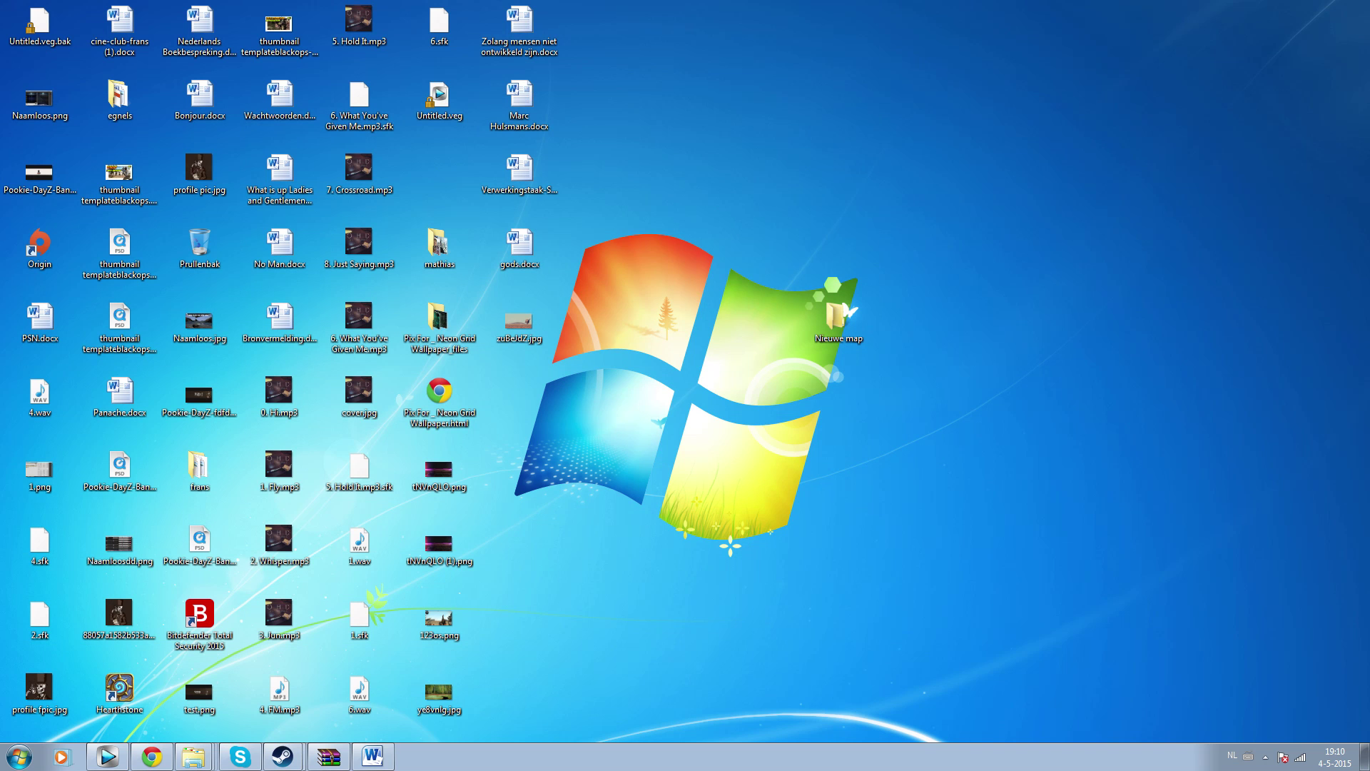